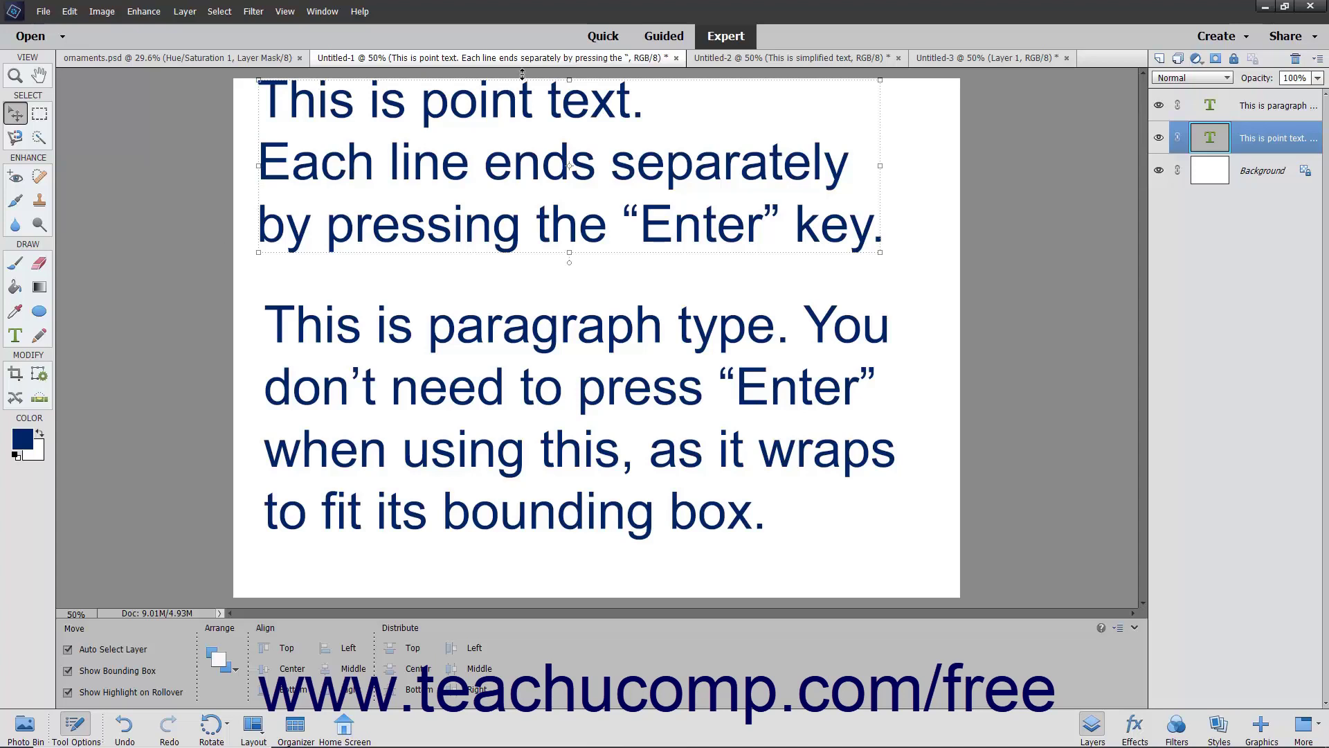
- Scale Untitled-1's three-line point text up to about 107.76%, commit it, then switch to Untitled-2
click(714, 61)
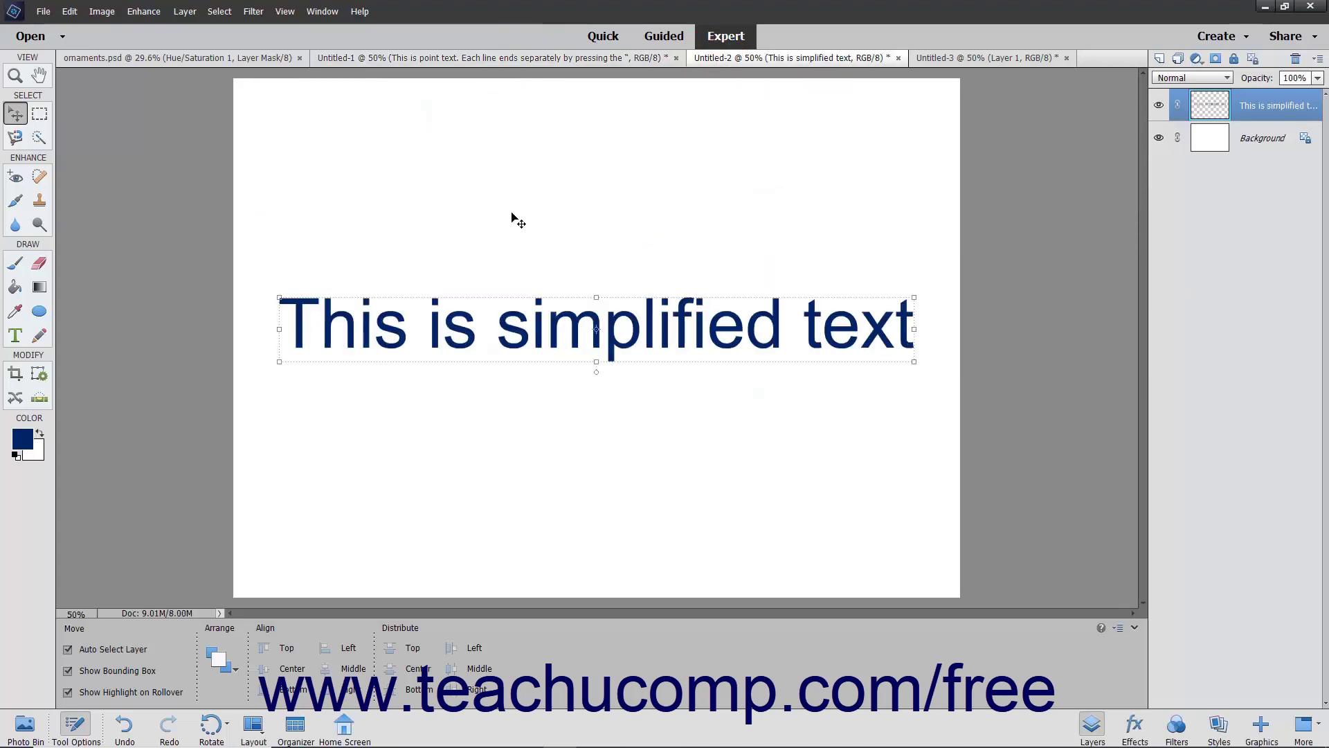
click(467, 58)
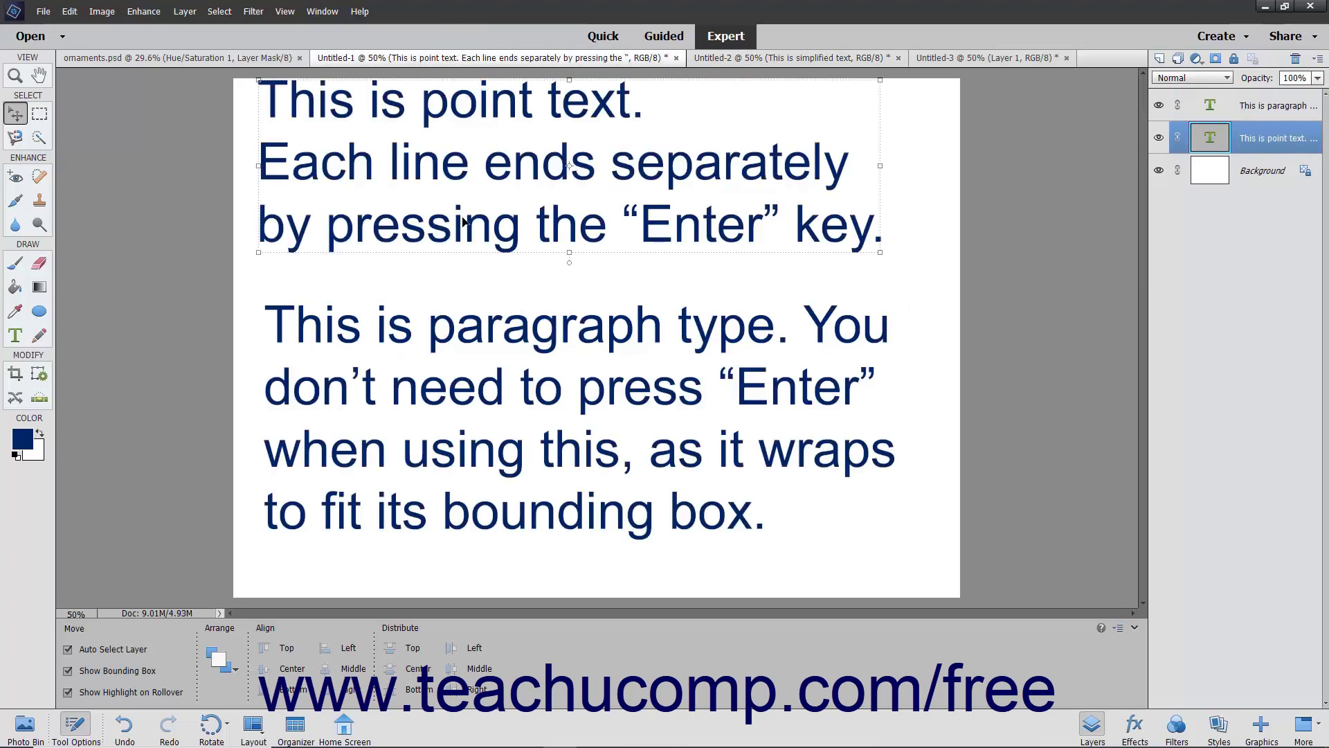
click(485, 198)
click(889, 259)
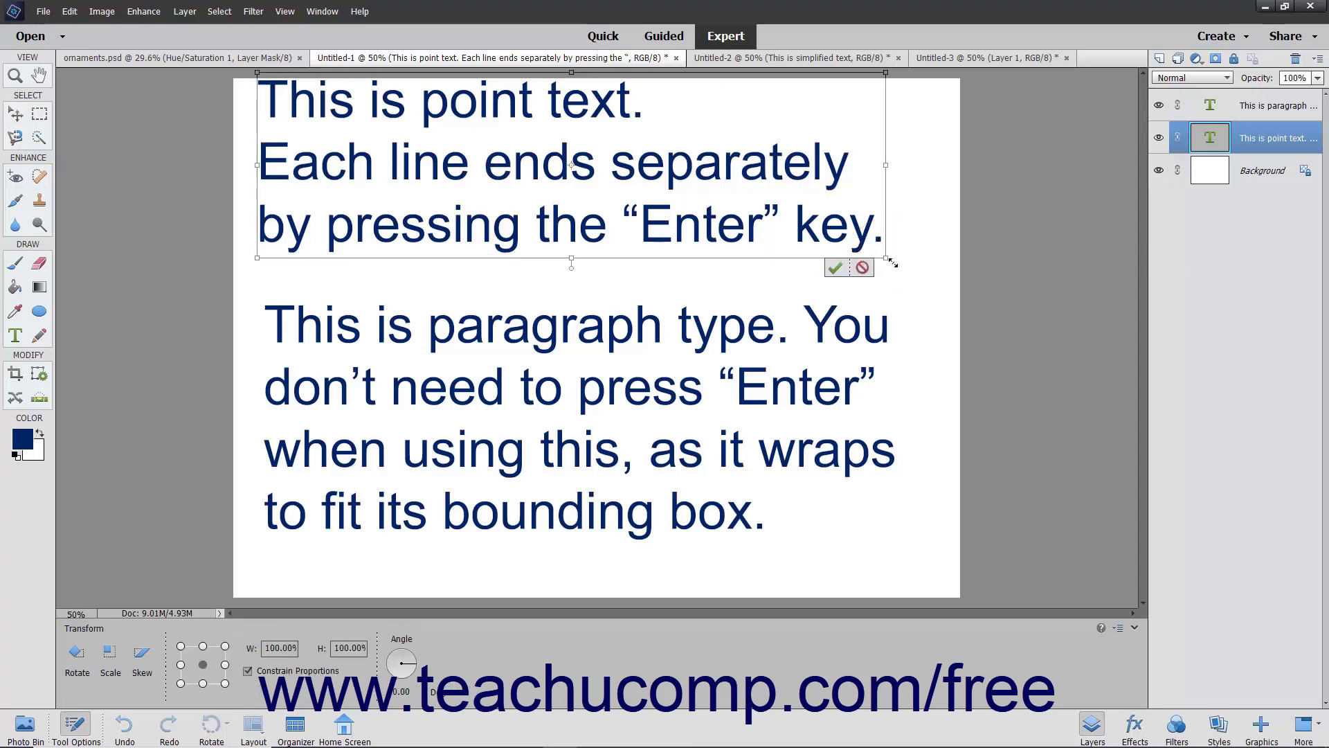
drag(893, 263, 935, 294)
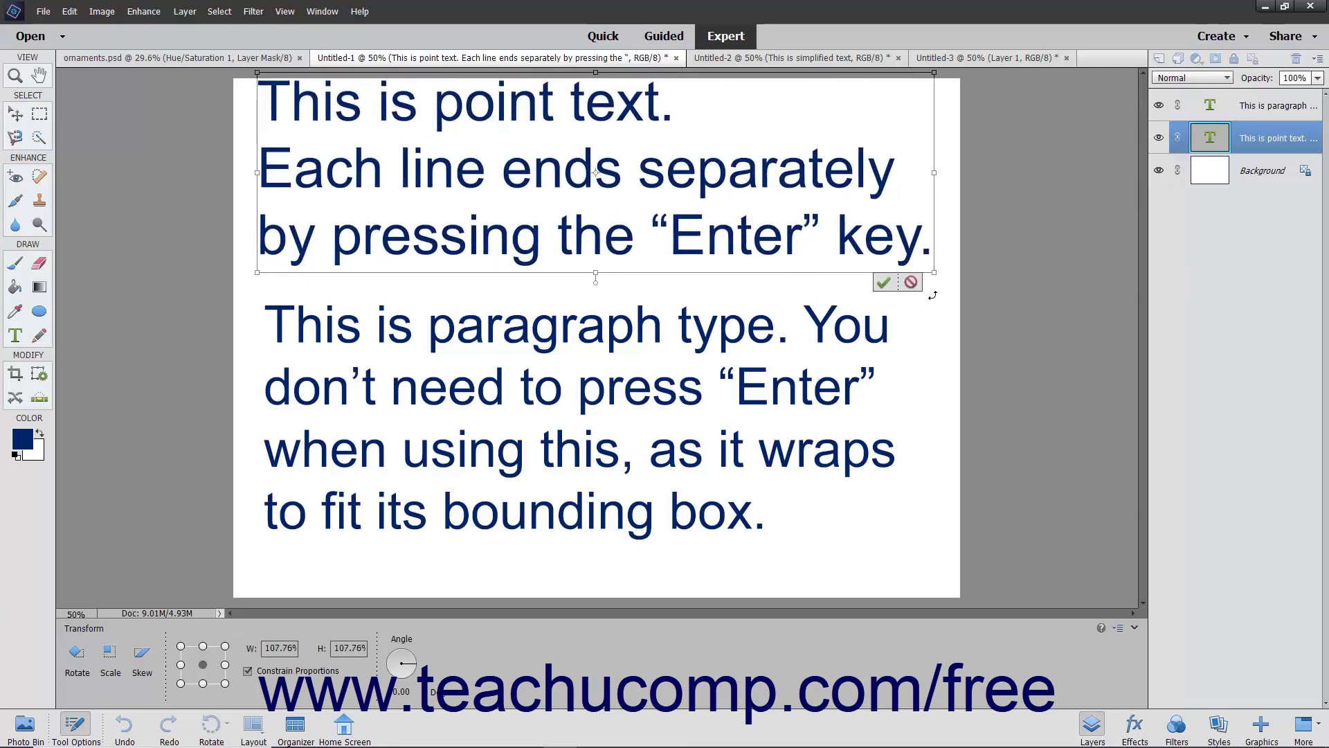
click(884, 281)
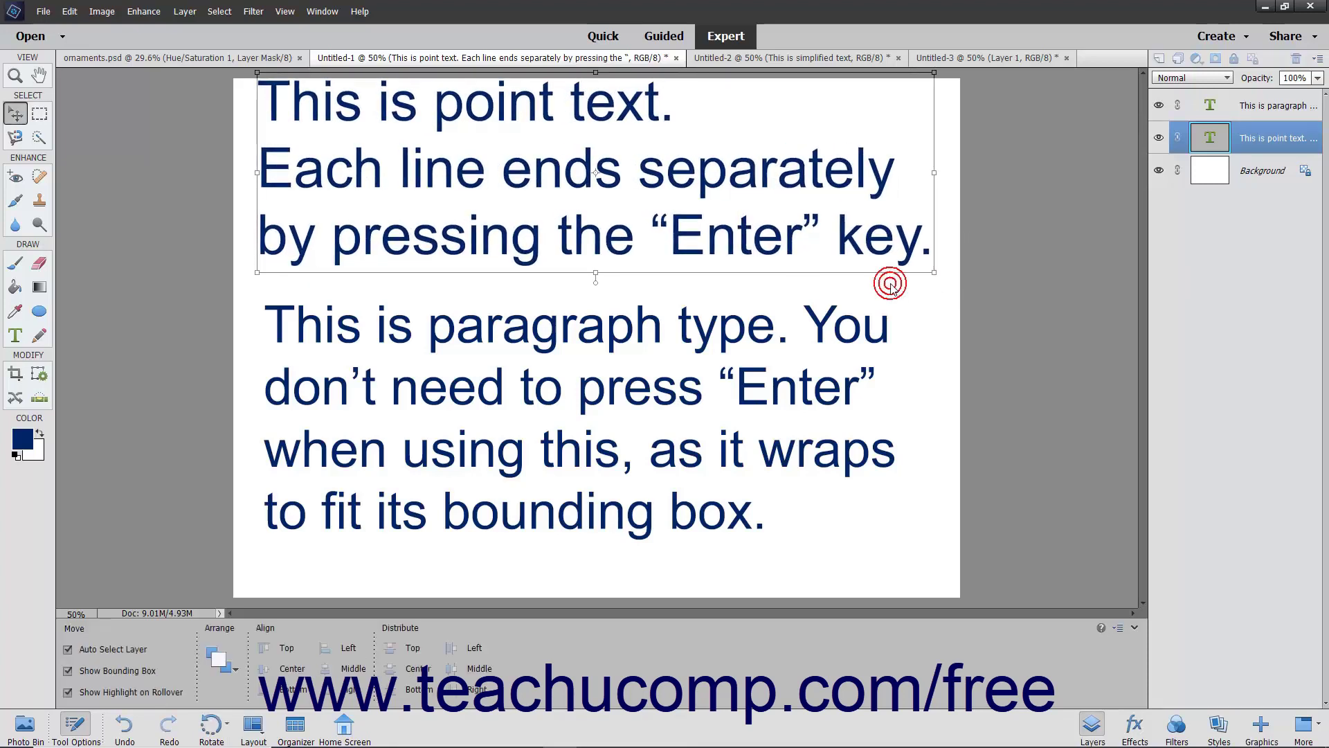
click(747, 65)
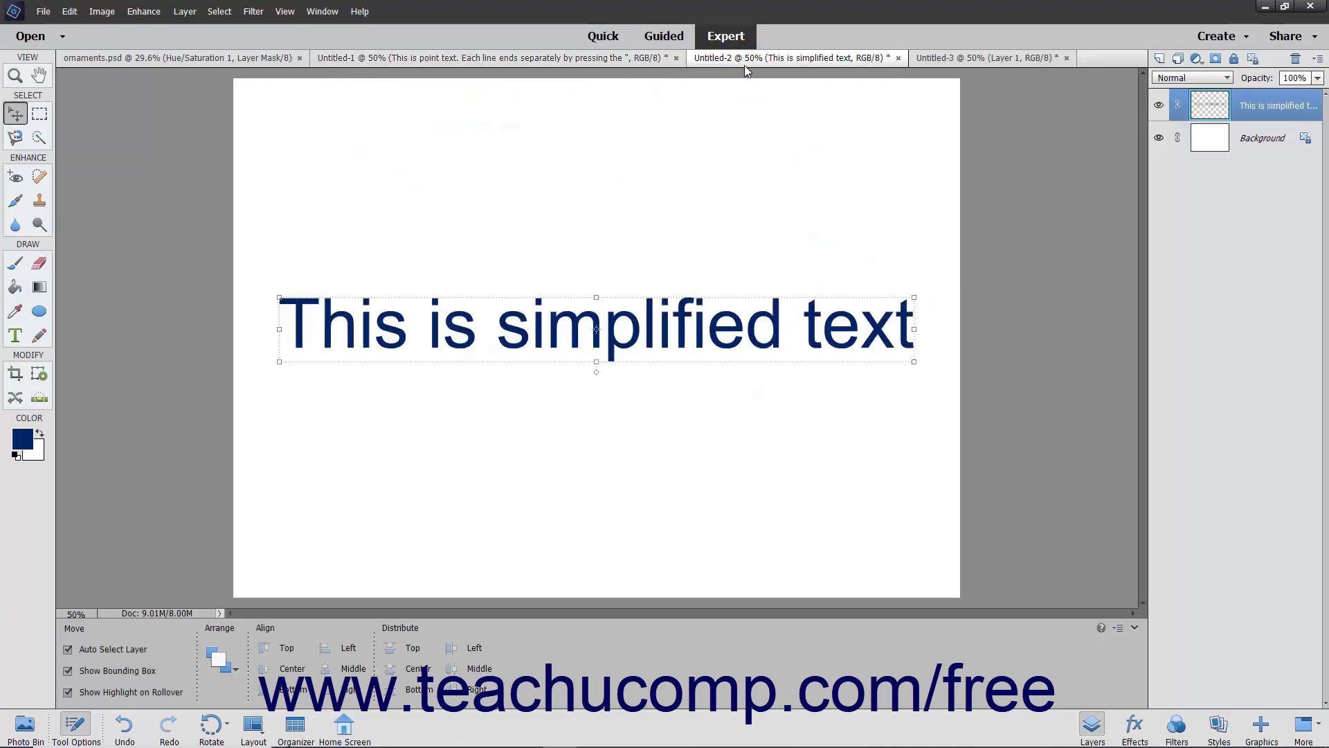
- Stretch 'This is simplified text' to about 226.49% height at 100% width and commit
click(694, 313)
click(600, 369)
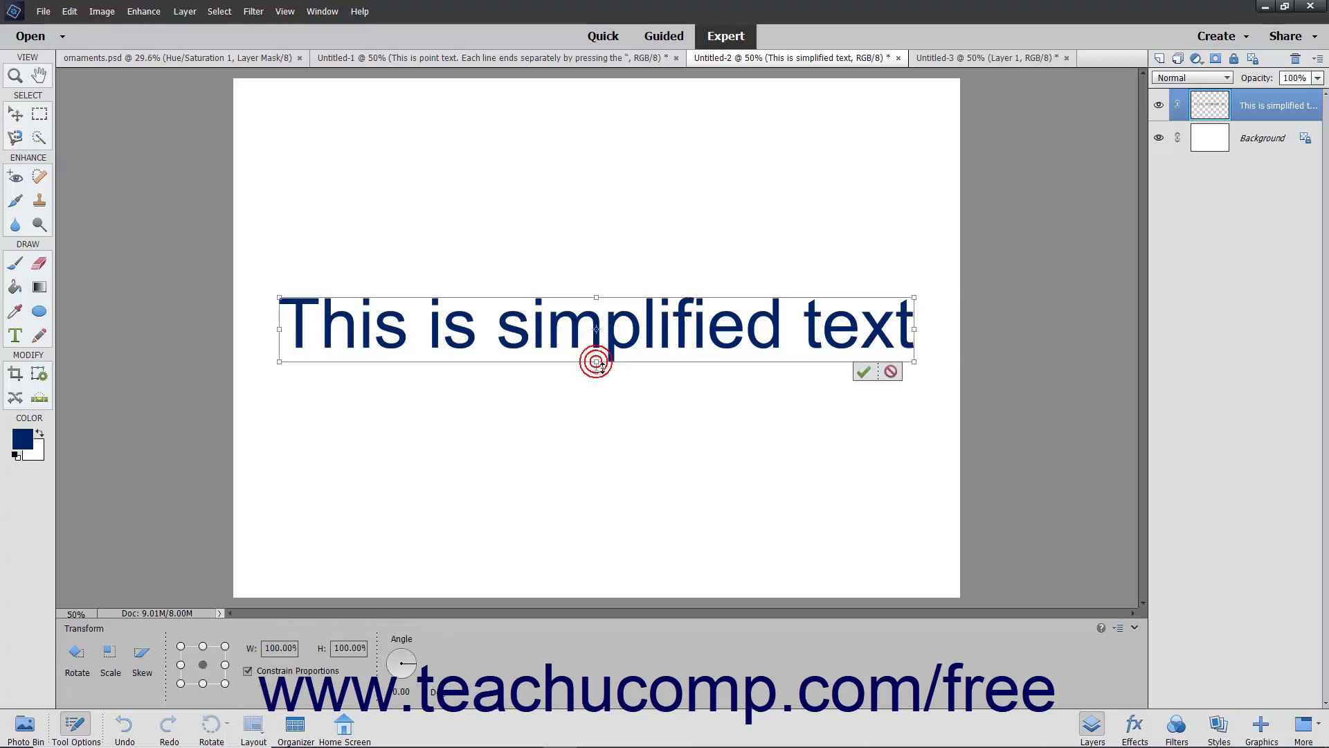
drag(600, 369, 598, 449)
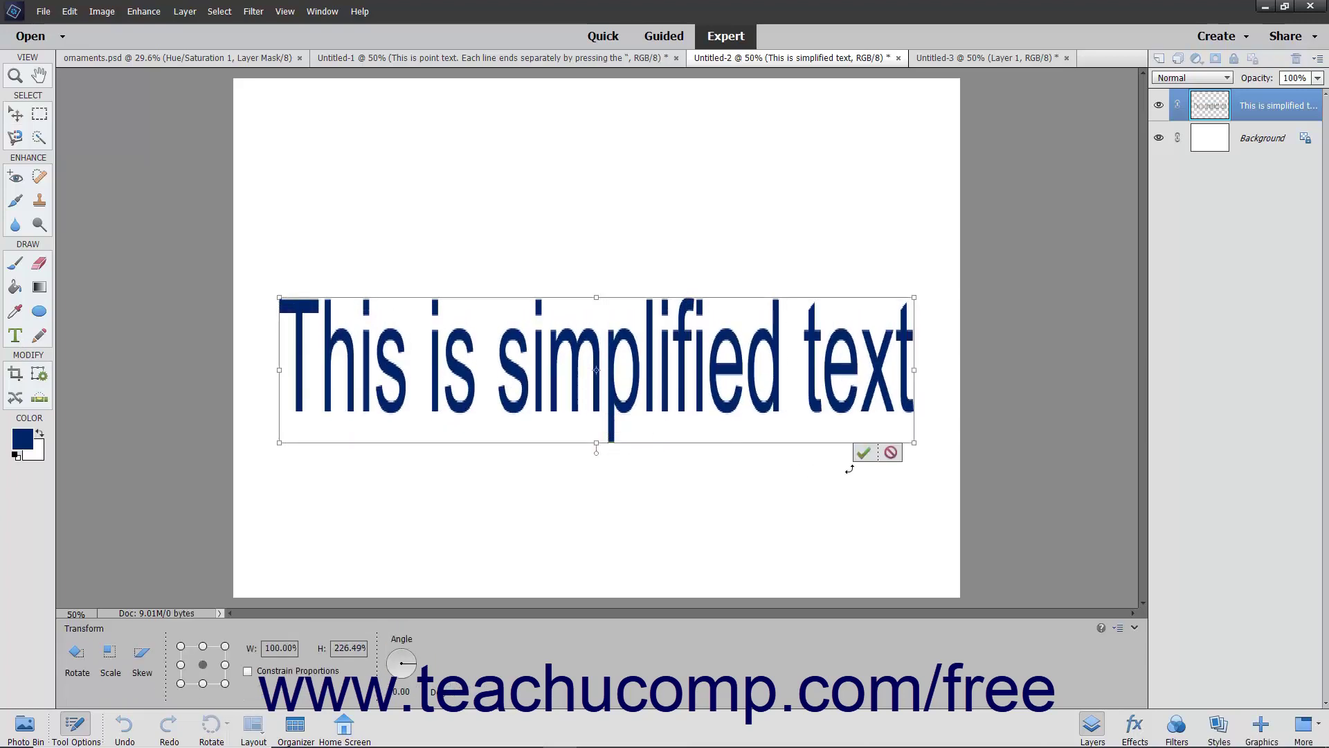
click(865, 451)
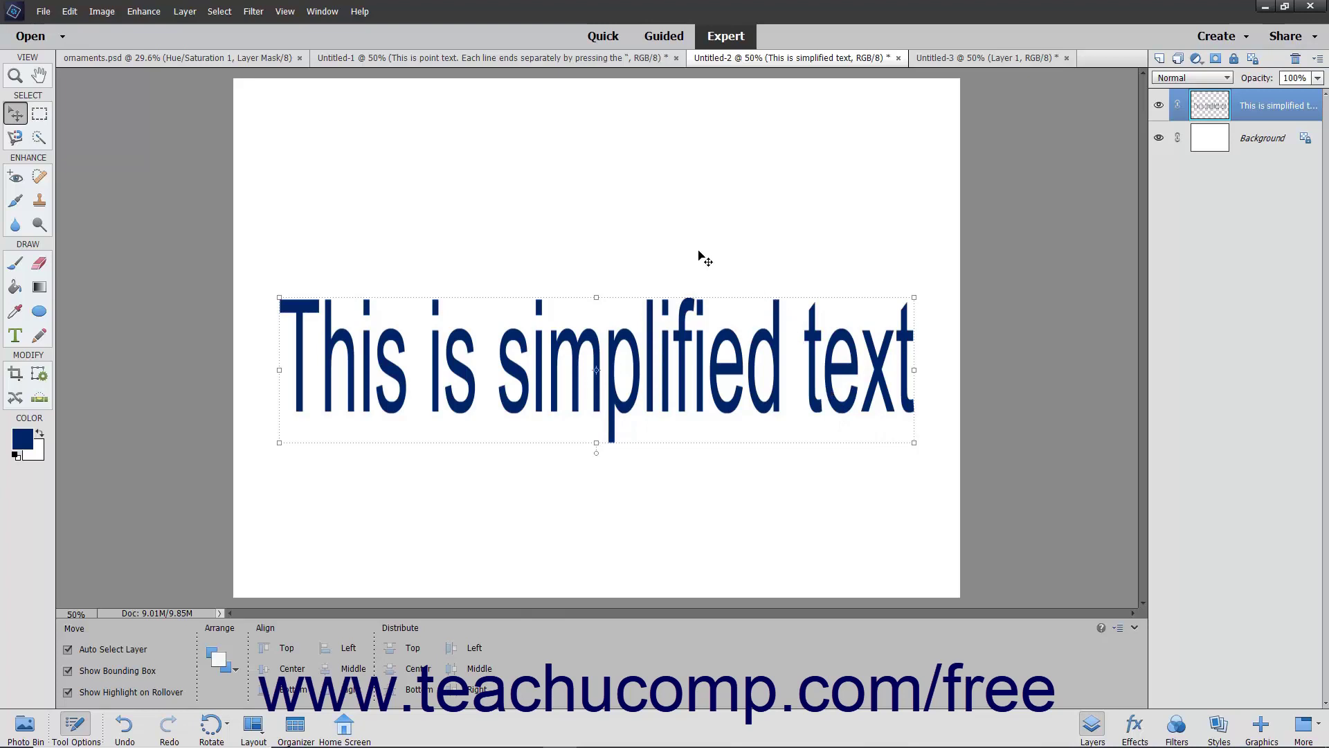
- In Untitled-1, edit the point text, then select the paragraph text, and switch to Untitled-3
click(476, 59)
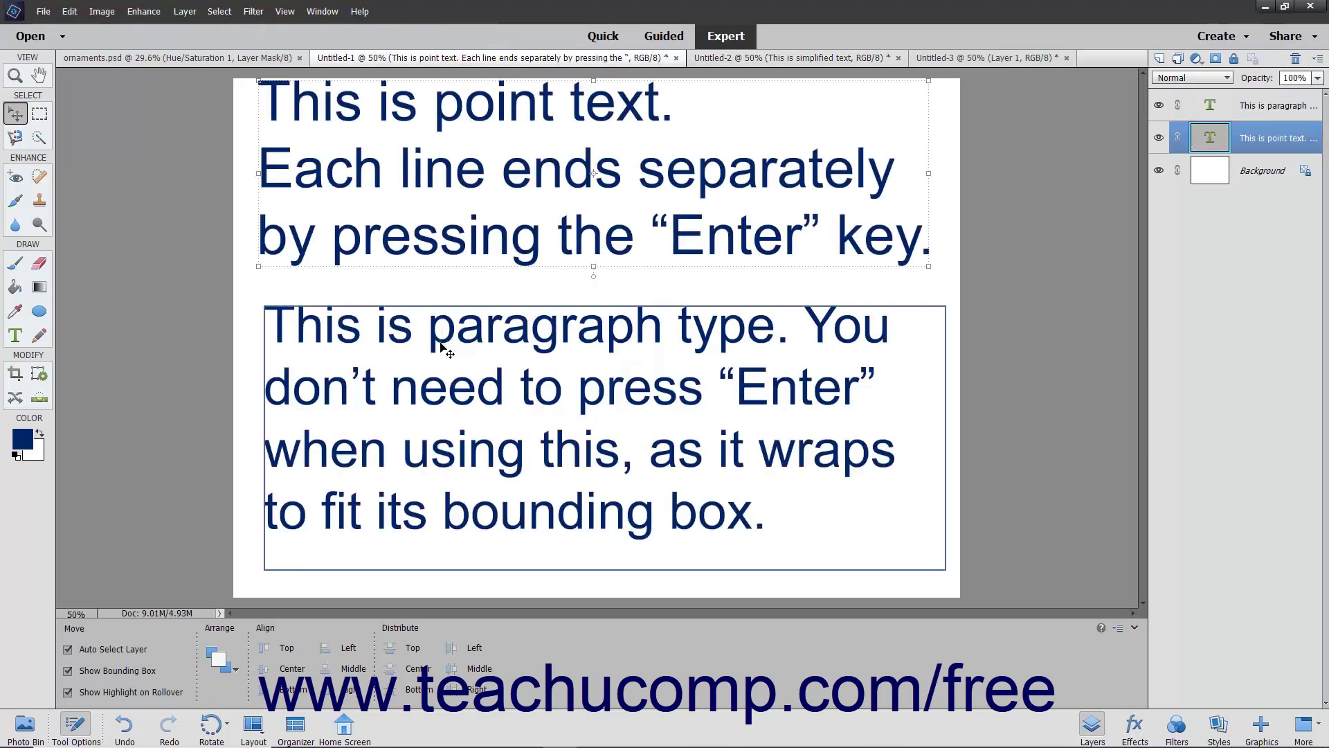
click(466, 174)
double_click(467, 174)
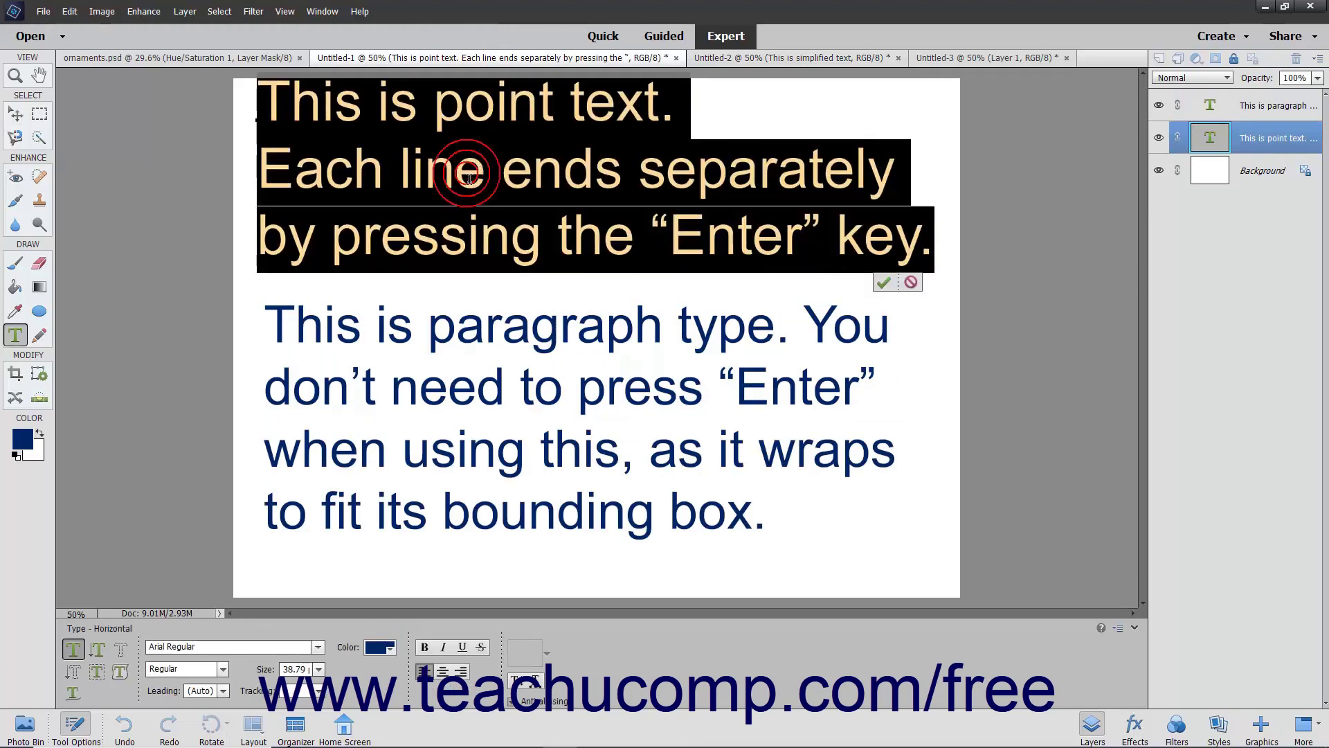
click(468, 177)
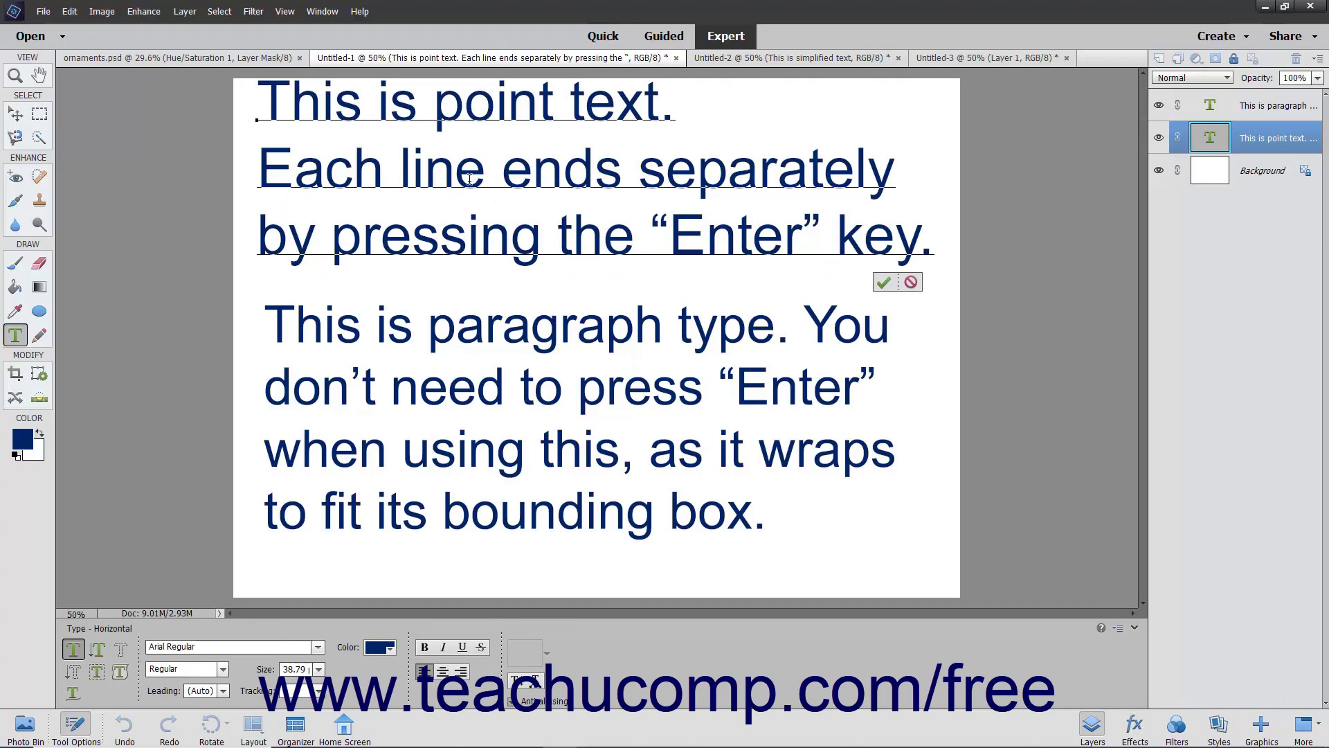
click(450, 372)
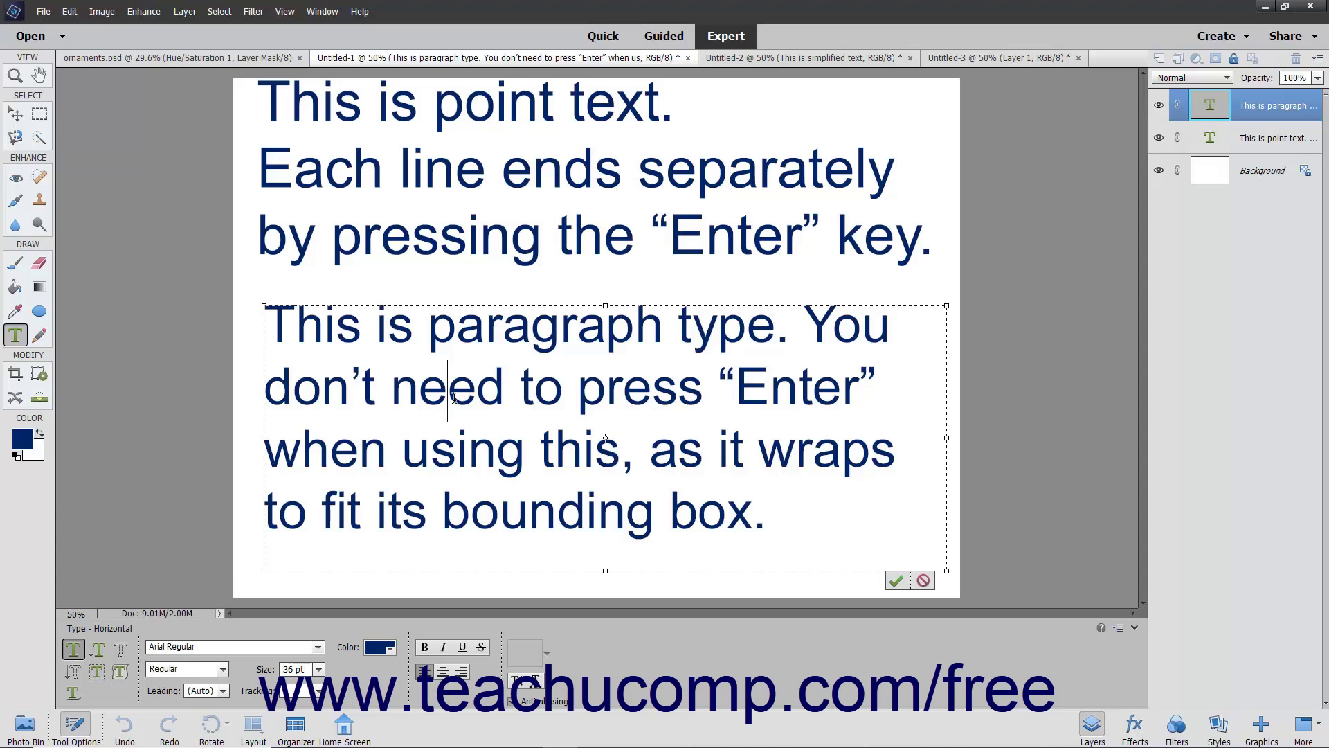
click(984, 56)
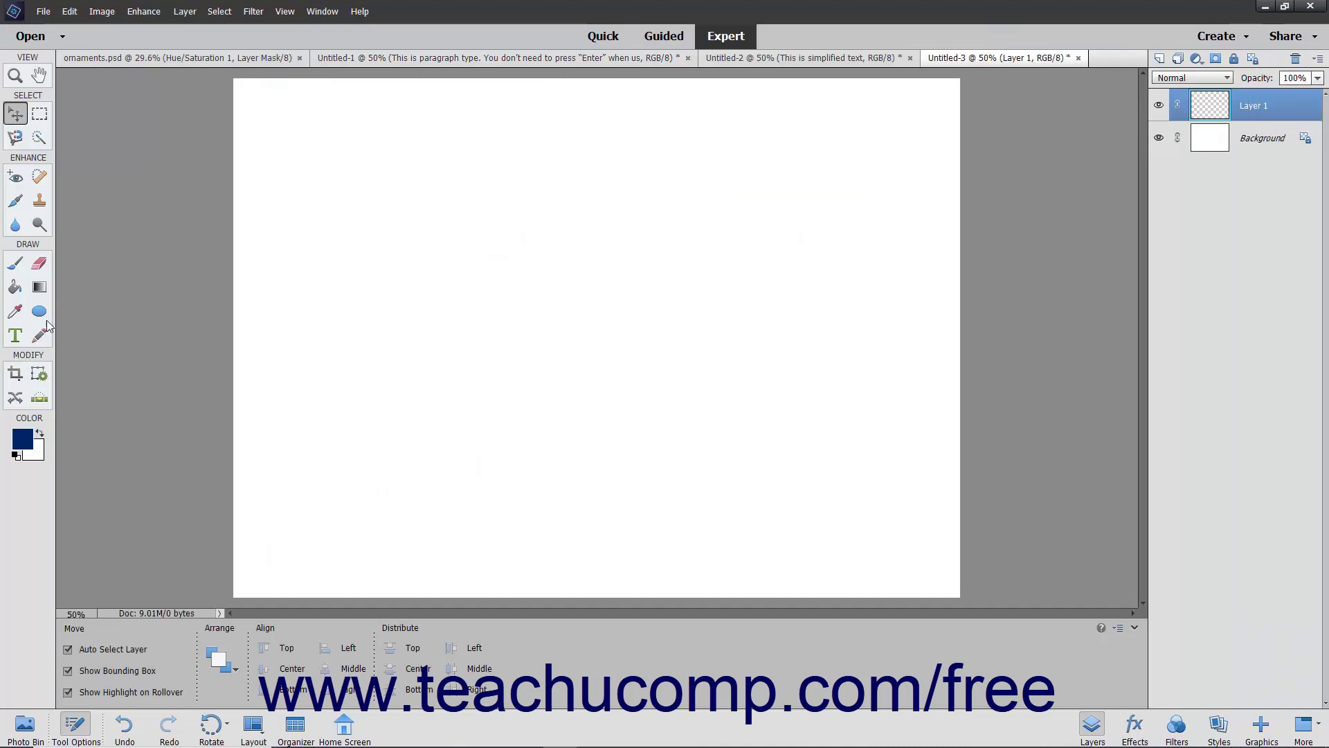
- Type 'This is some text.' near the canvas's top-left and commit it as a text layer
click(15, 336)
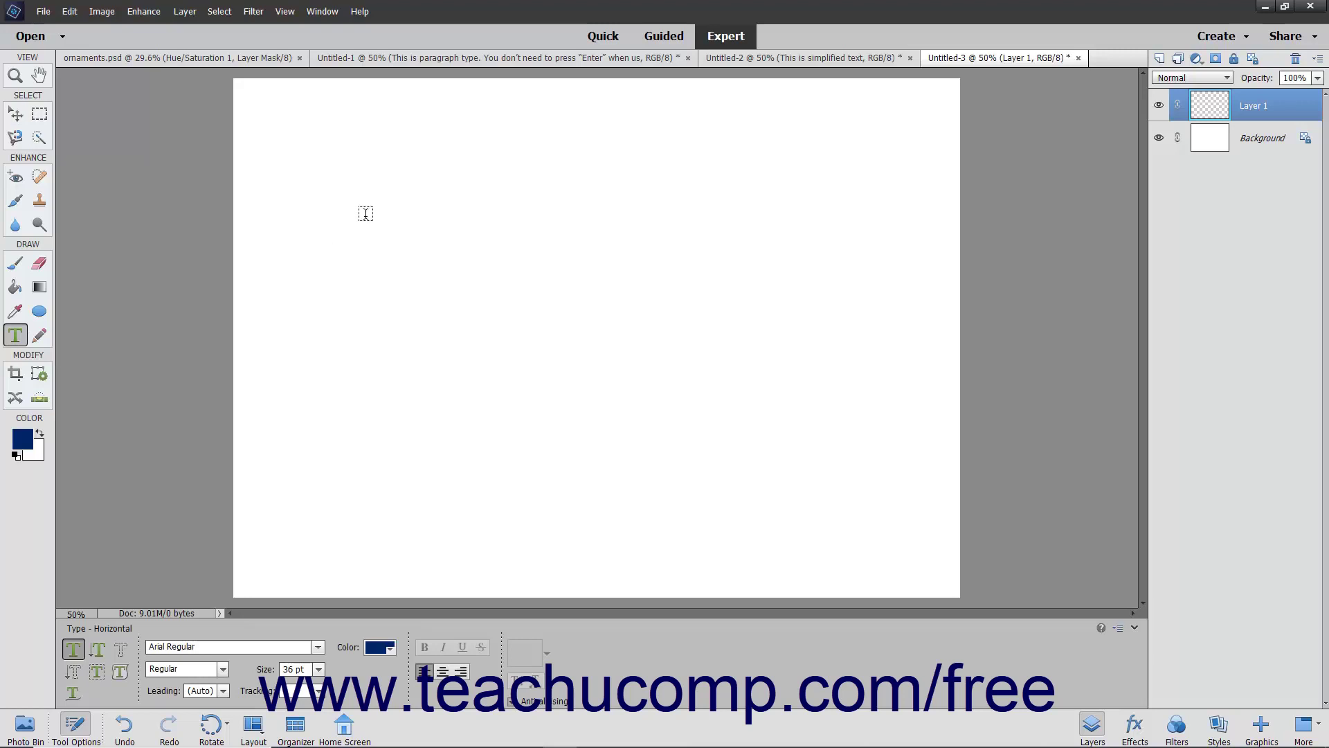
click(297, 142)
text(This)
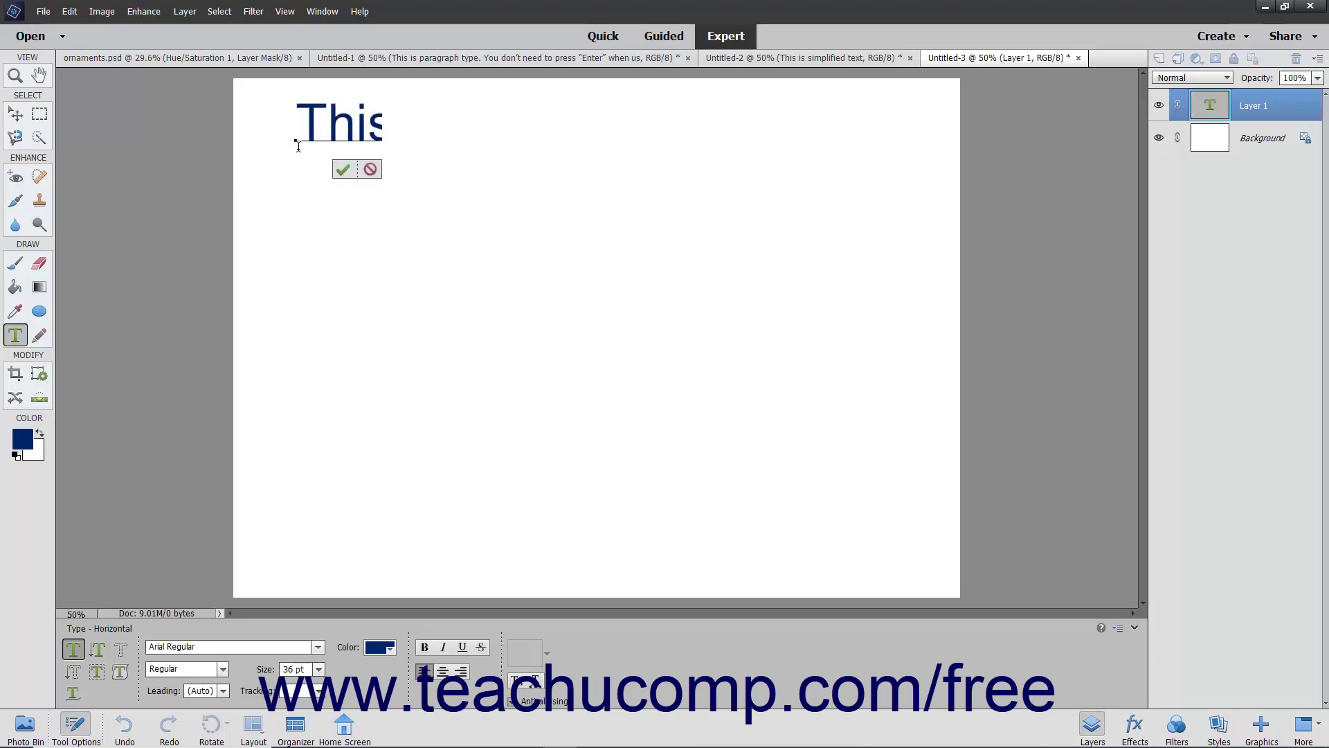
text( is some t)
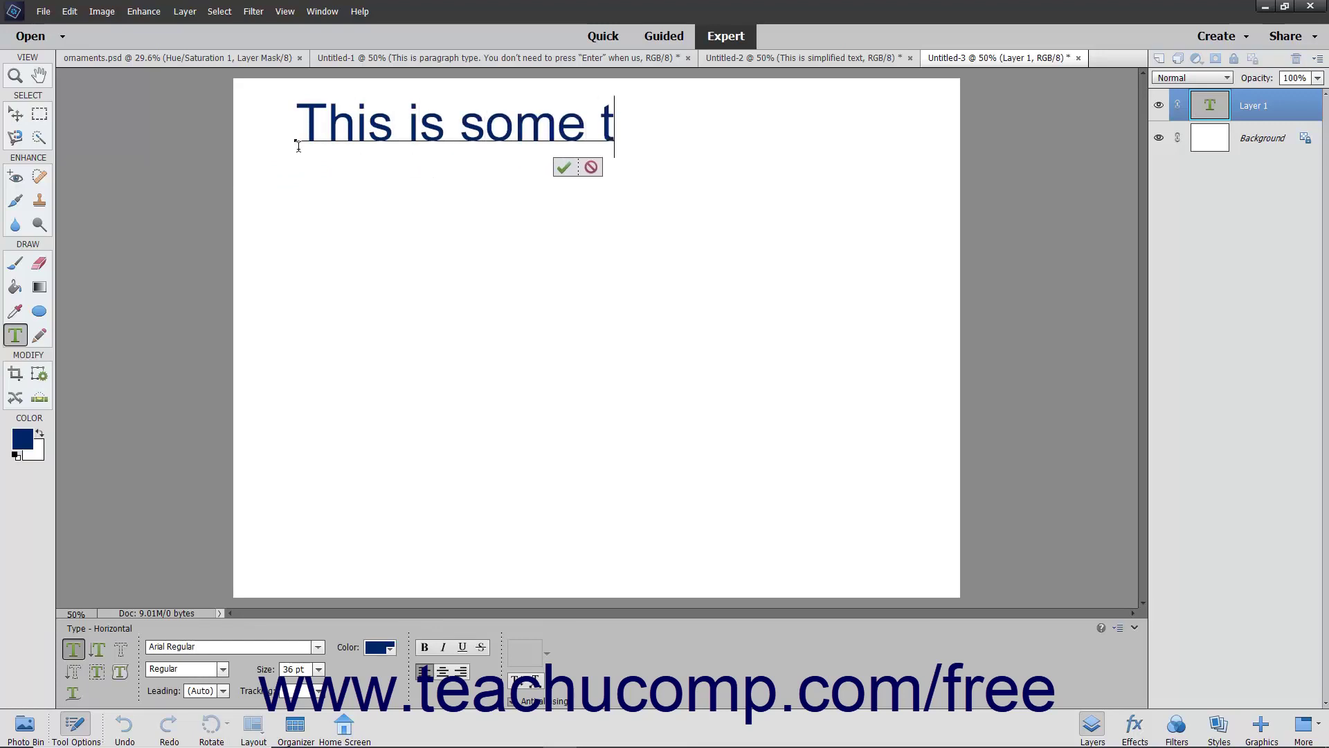
text(ext.)
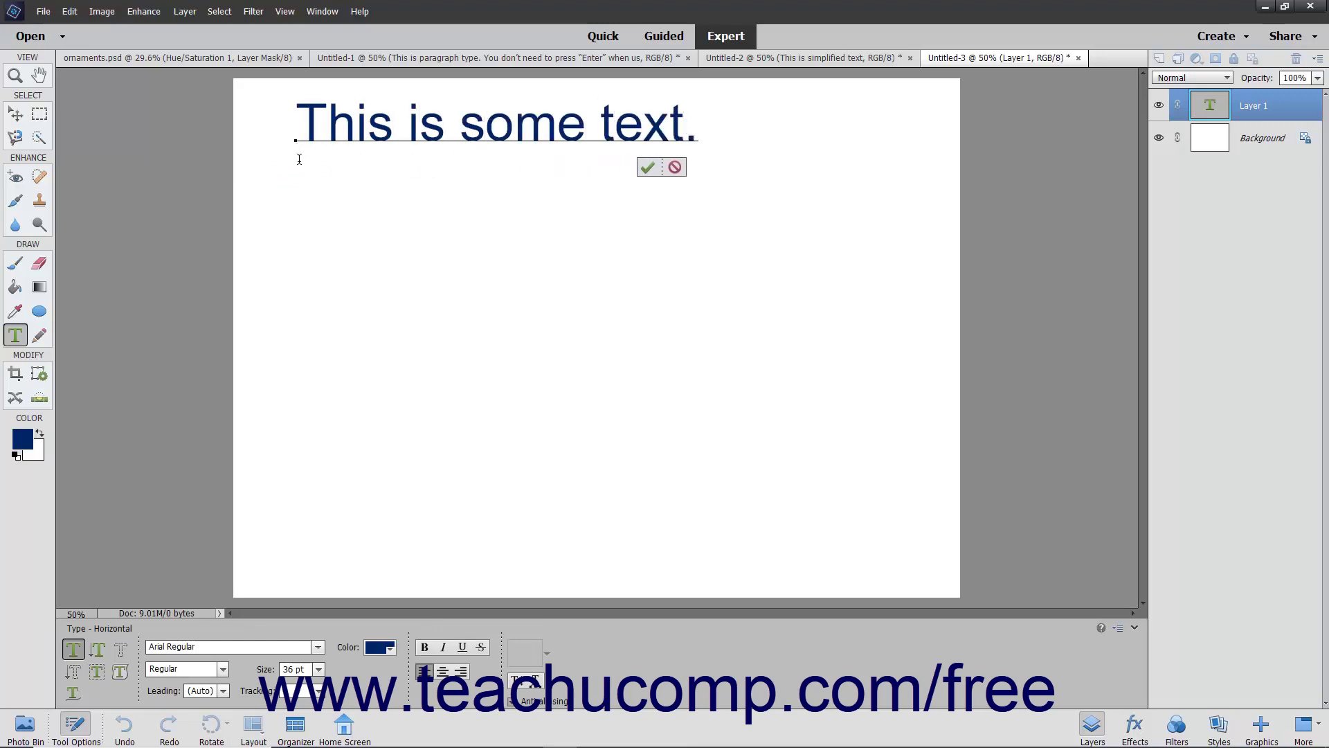
click(647, 166)
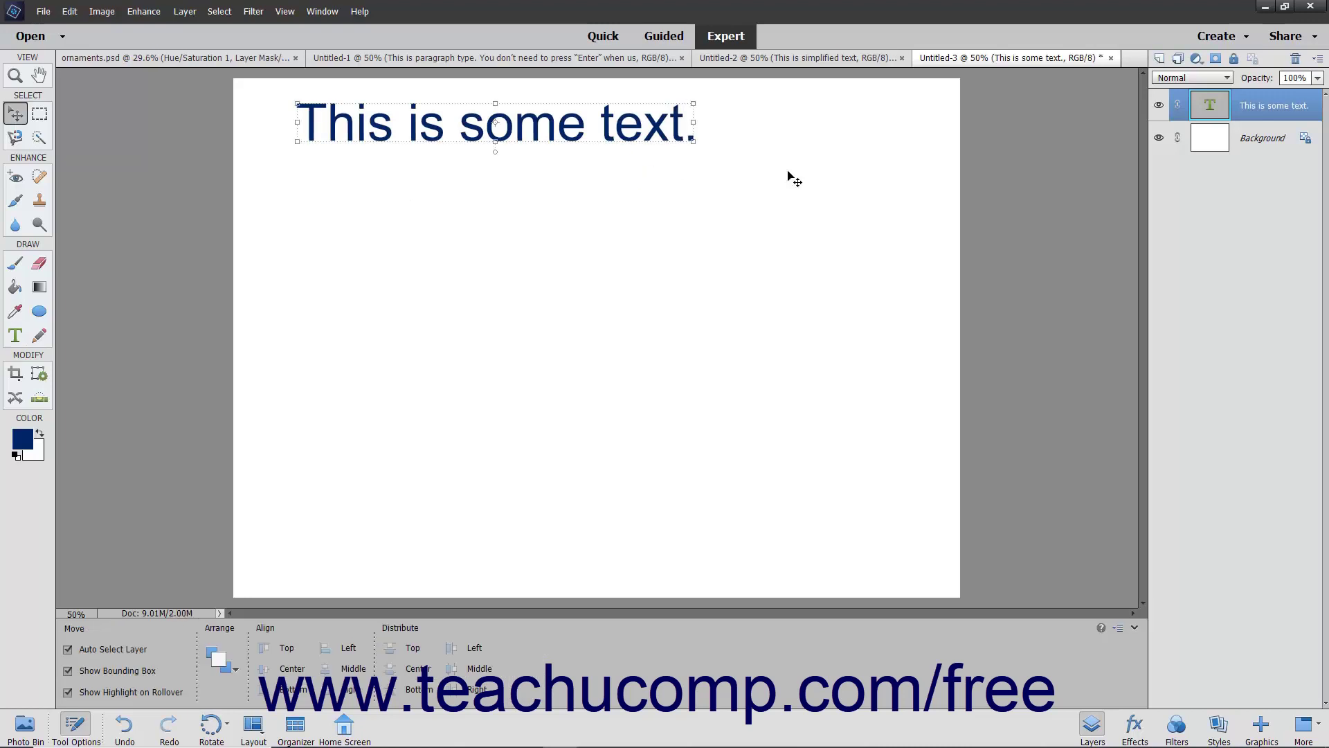
- With Background active, type 'This is new text in a new' / 'text layer.' on two lines and commit
click(1260, 140)
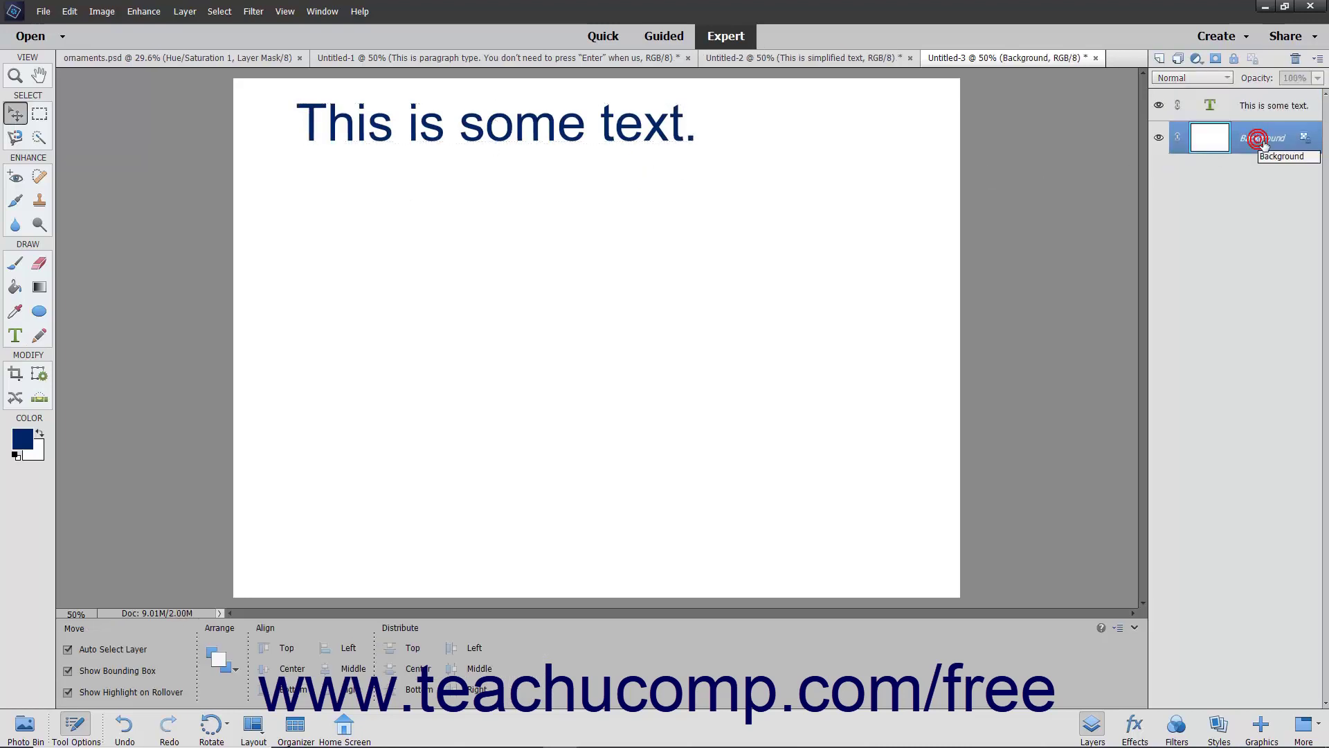
click(15, 336)
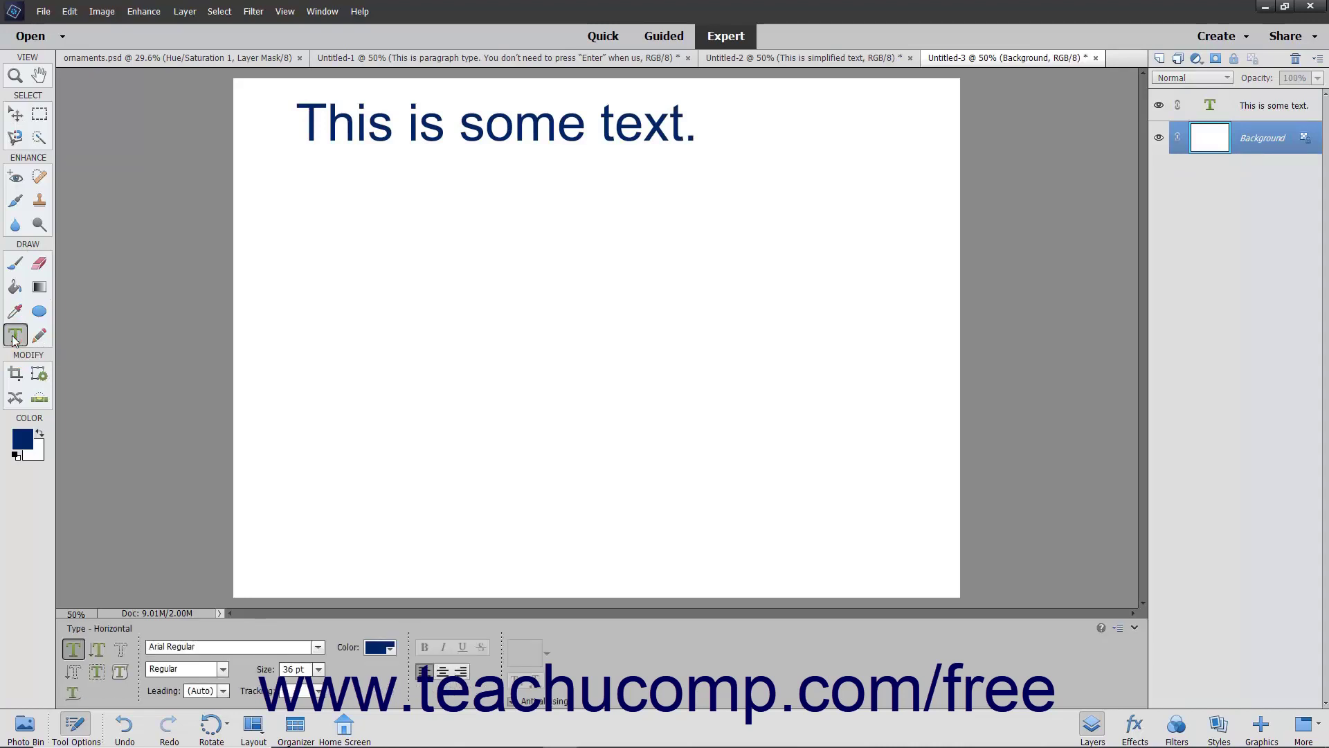
click(314, 234)
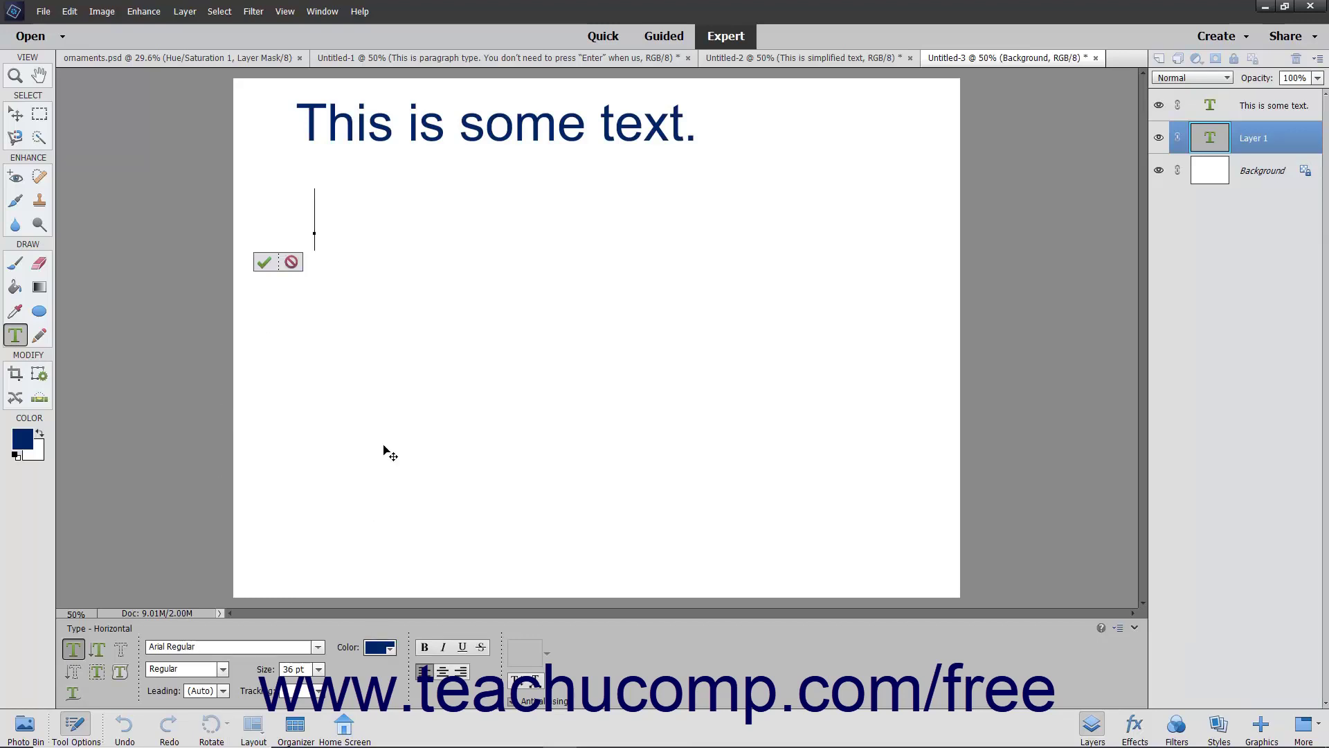
text(This)
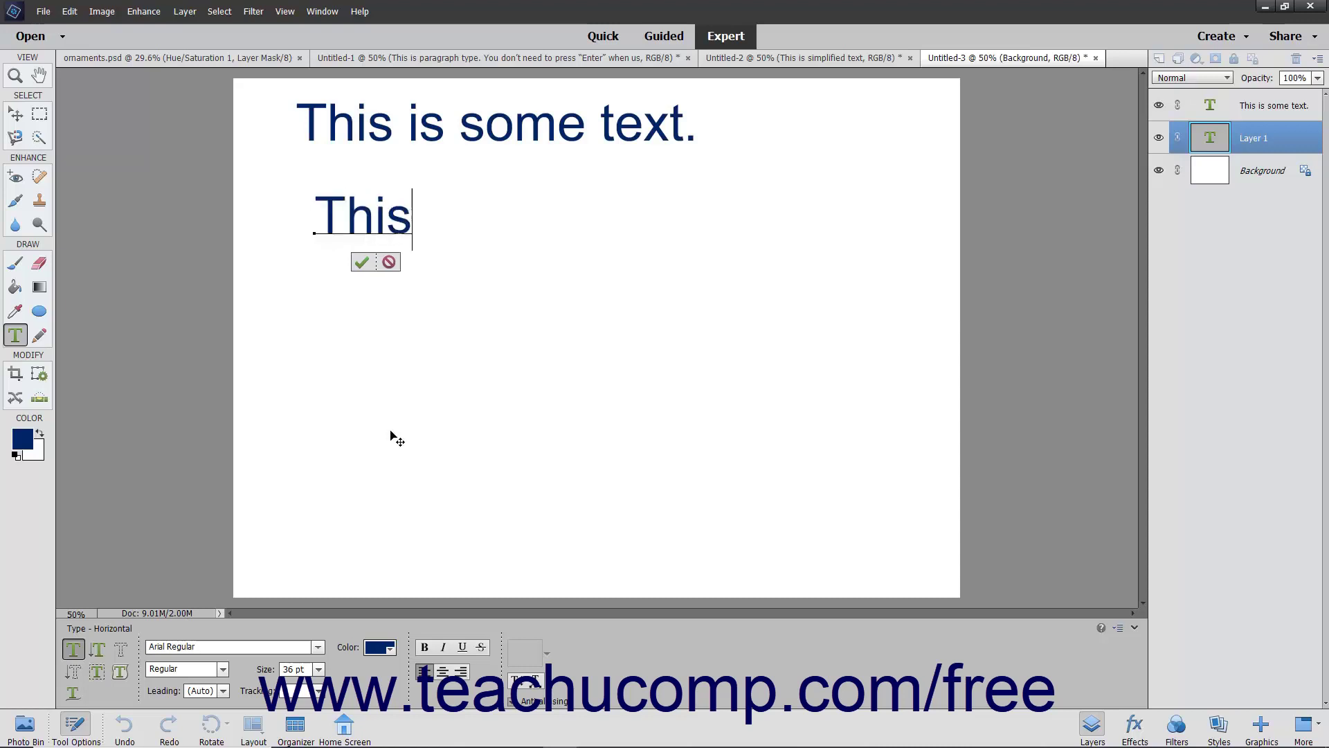
text( is new t)
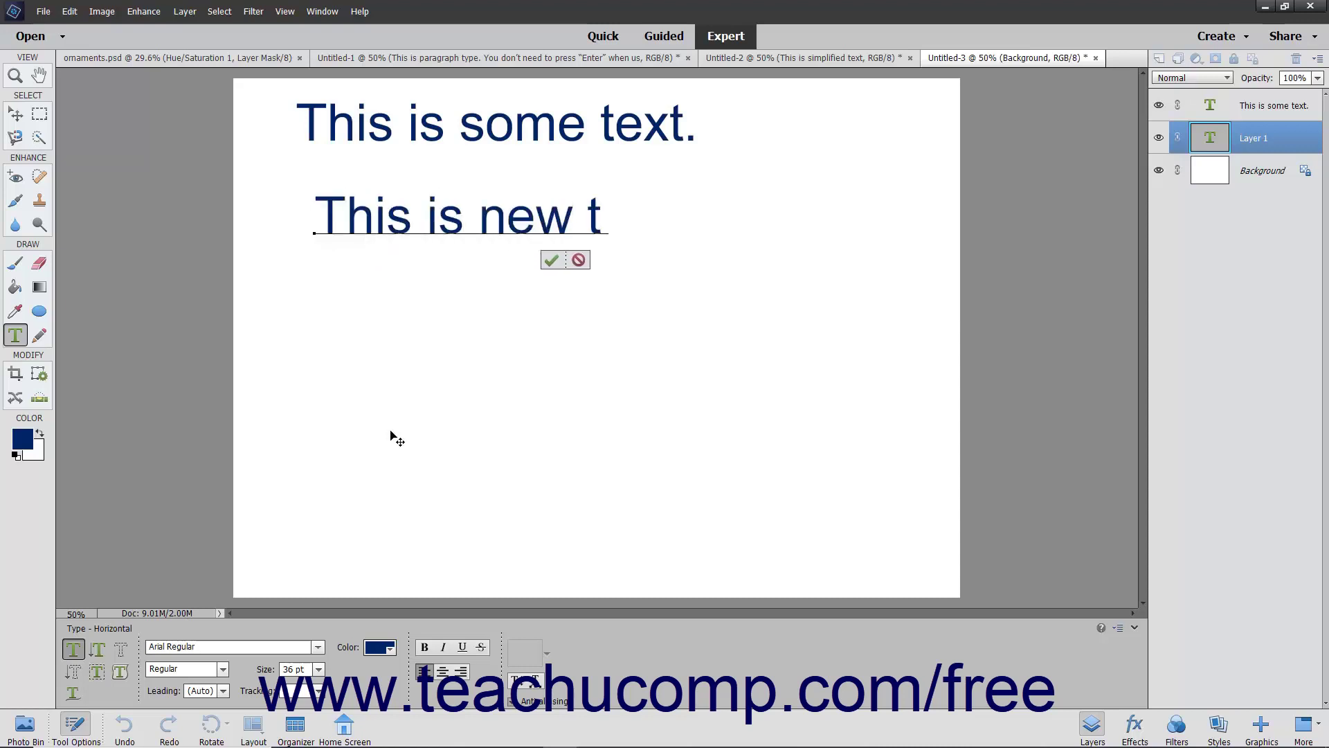
text(ext in a n)
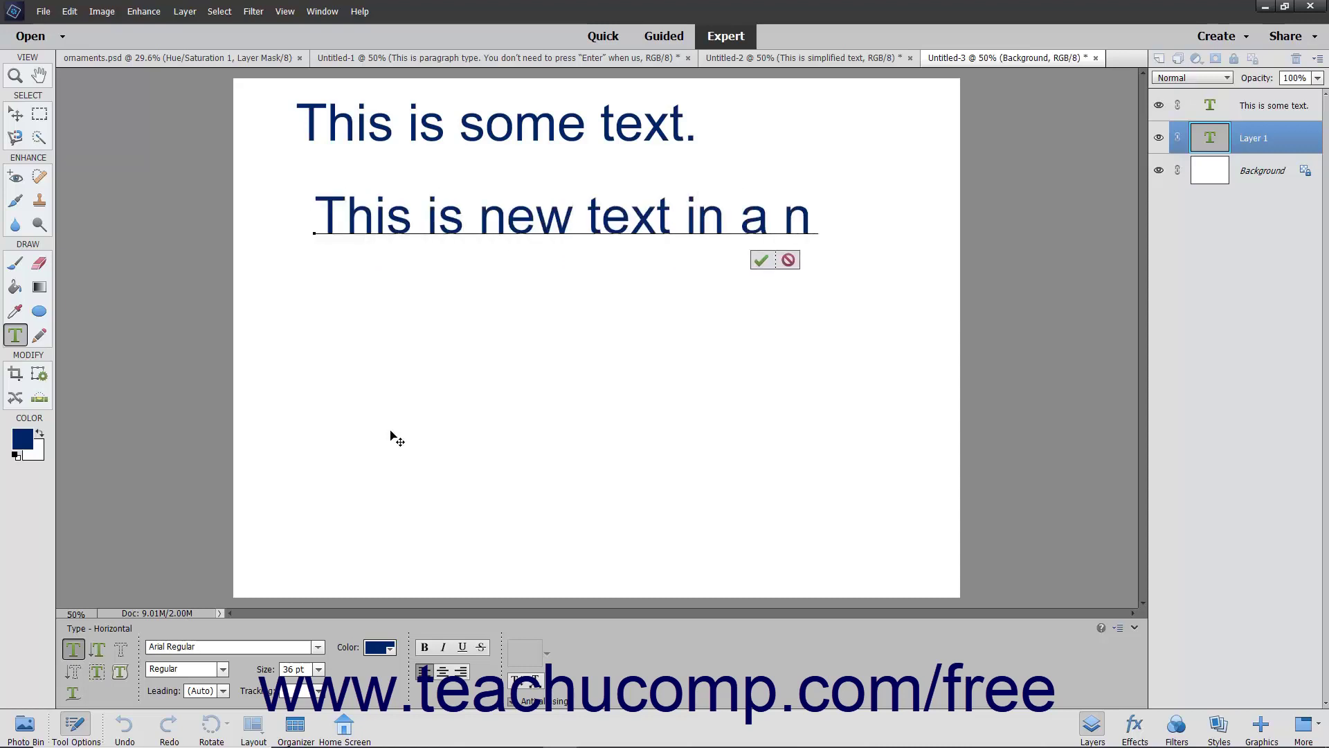
text(ew)
key(Return)
text(text la)
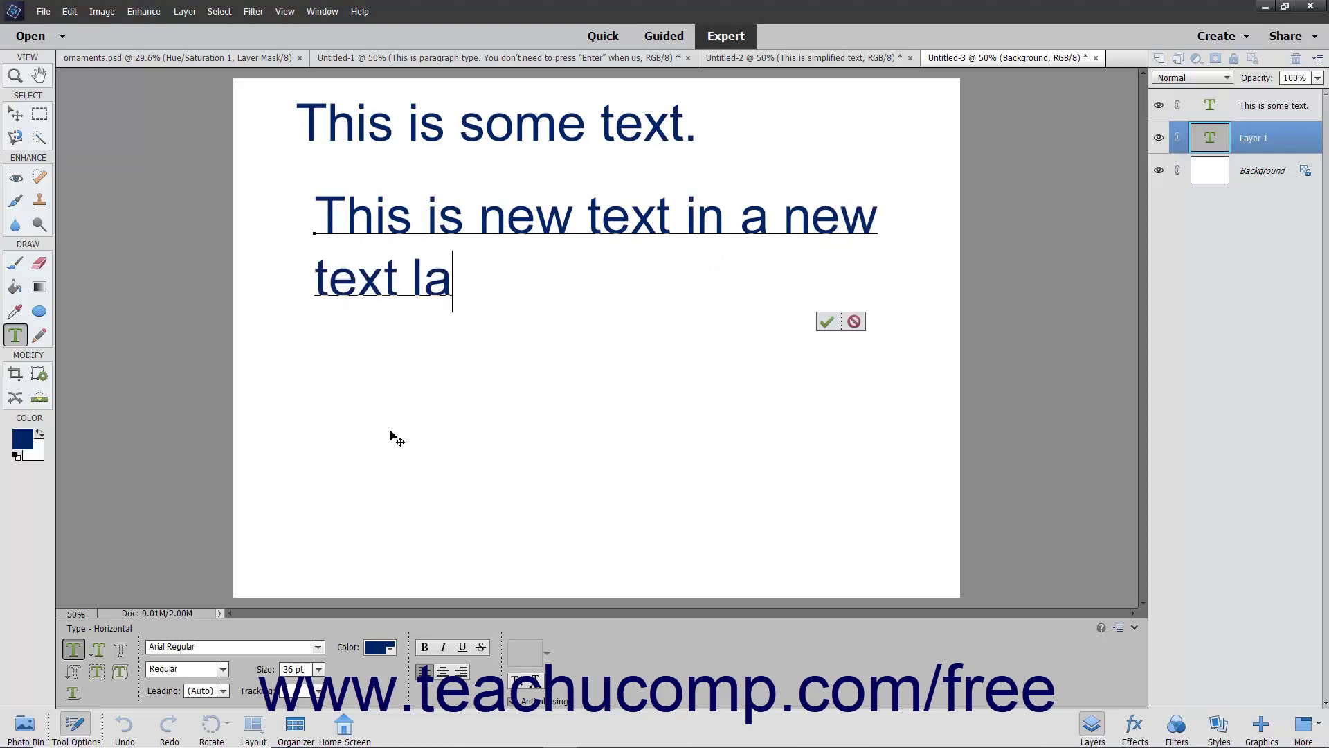
text(yer.)
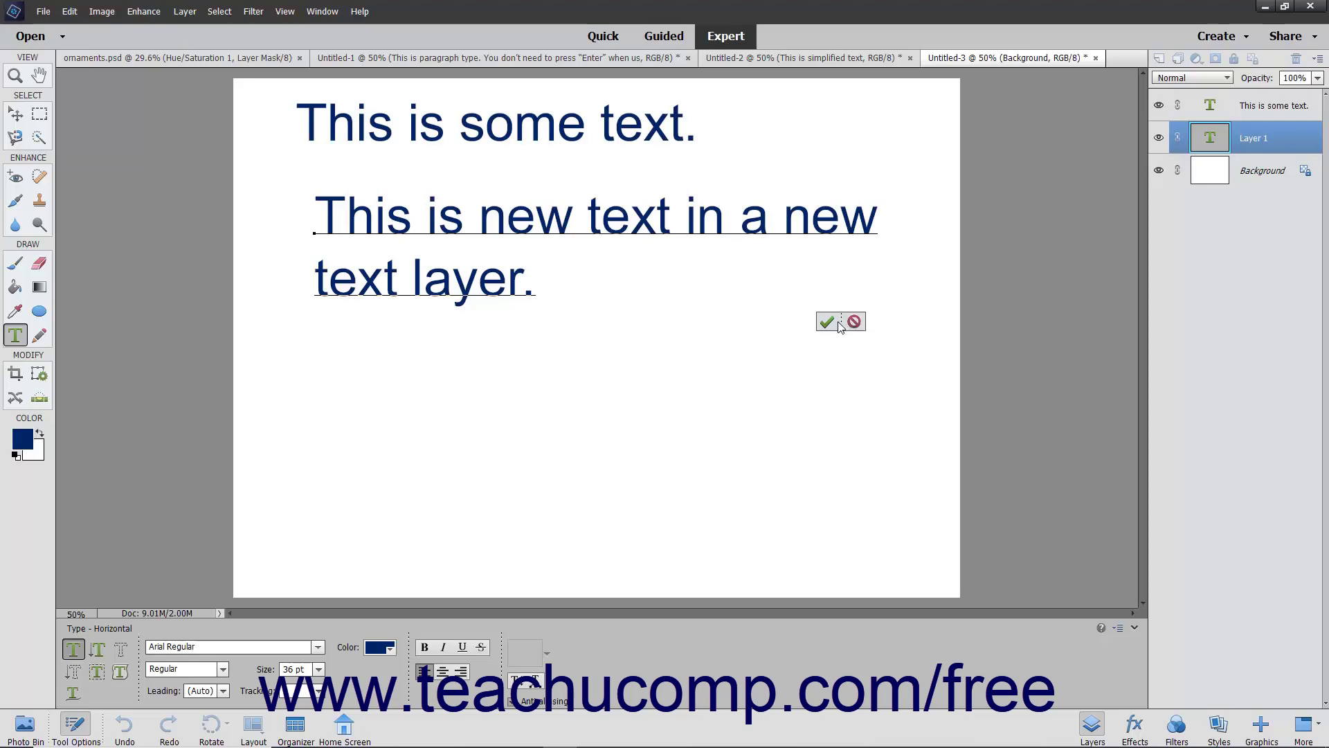
click(835, 322)
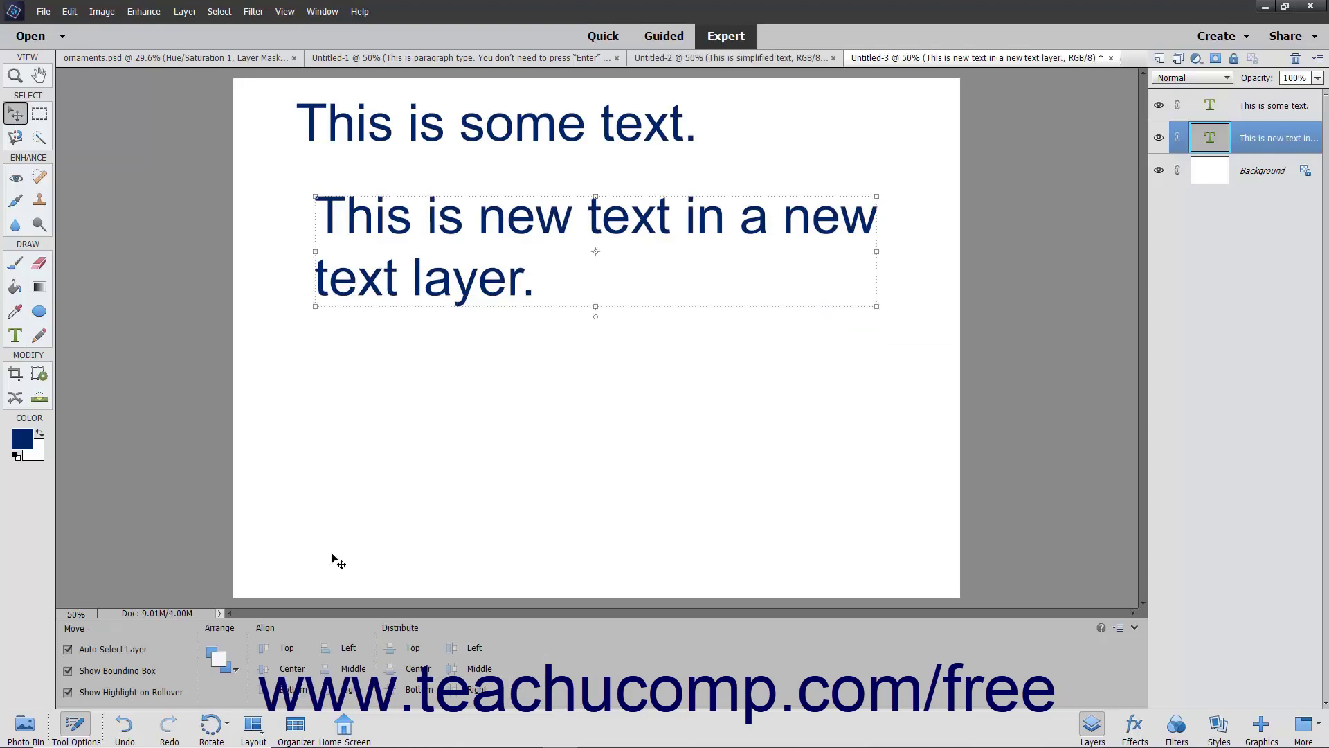
- Choose the Type tool and set it to Horizontal Type Mask mode
click(16, 337)
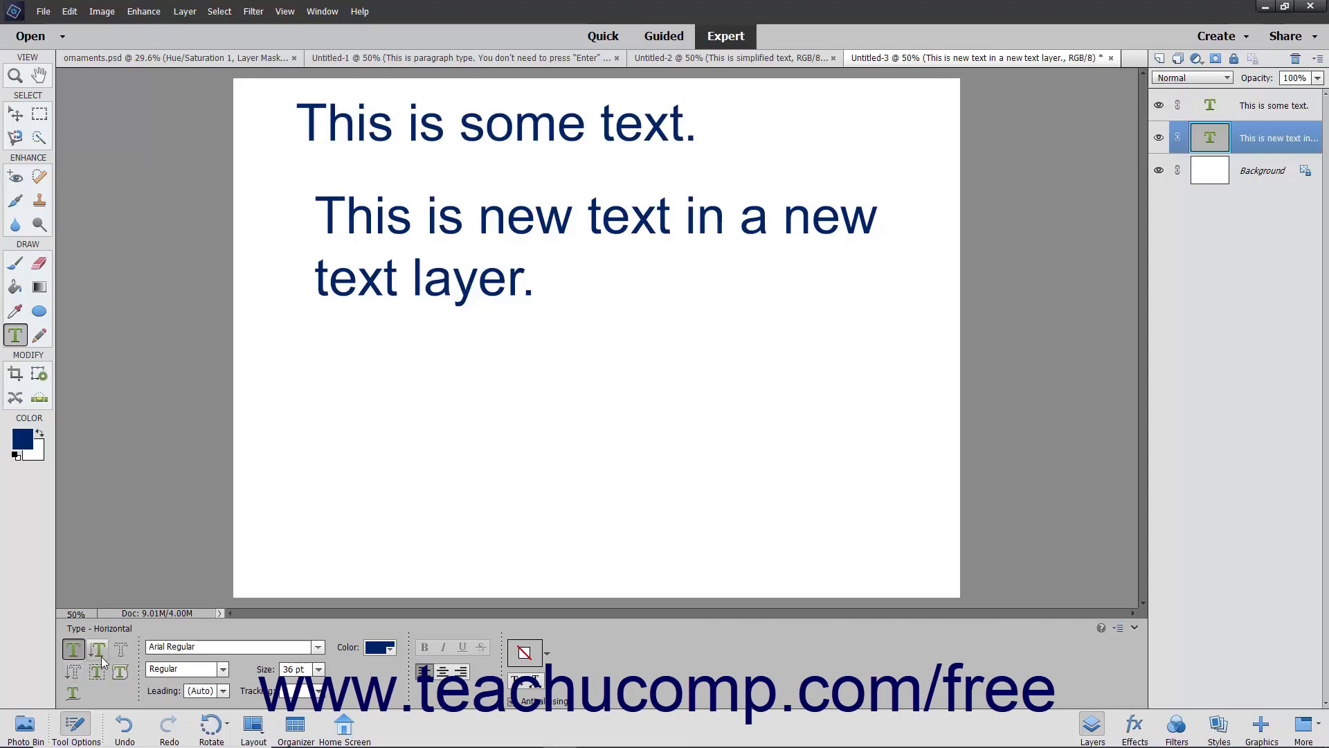
click(120, 650)
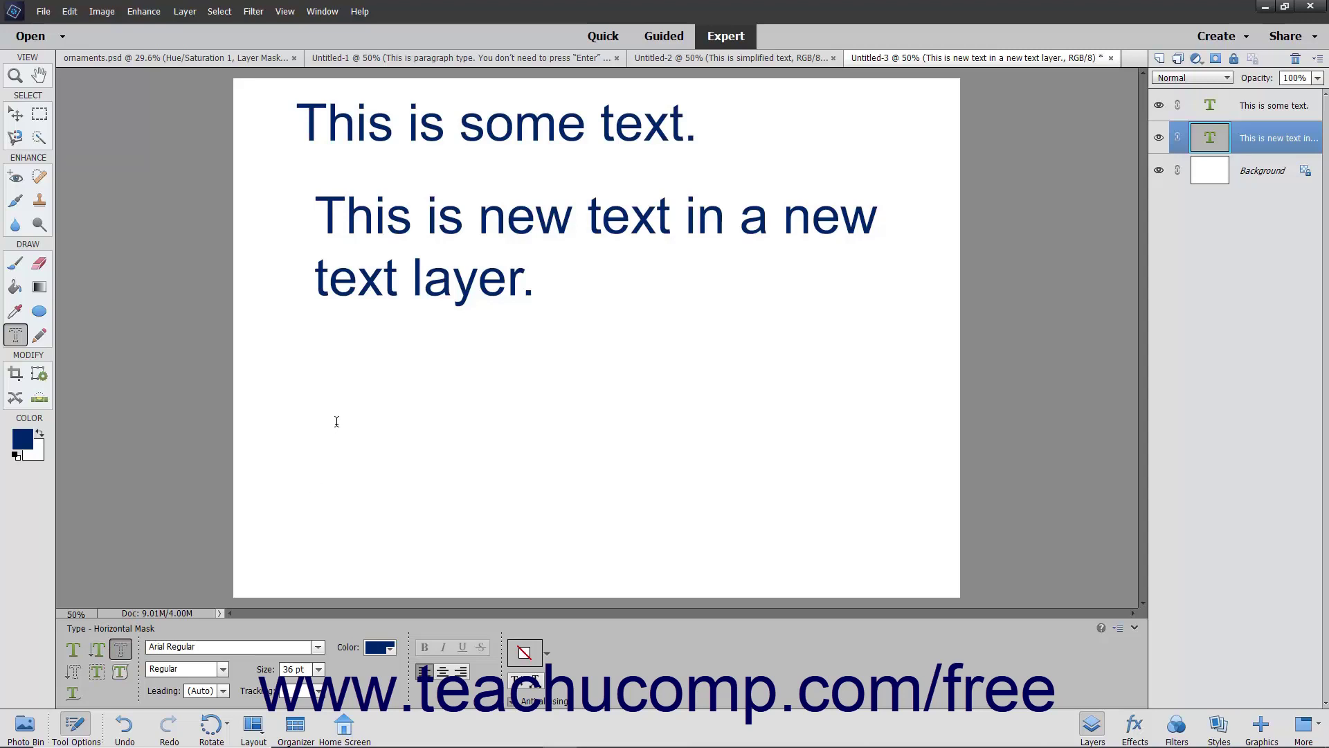
- Type 'This is actually a selection.' as mask text below the second block and commit it as a selection
click(334, 395)
text(This is actu)
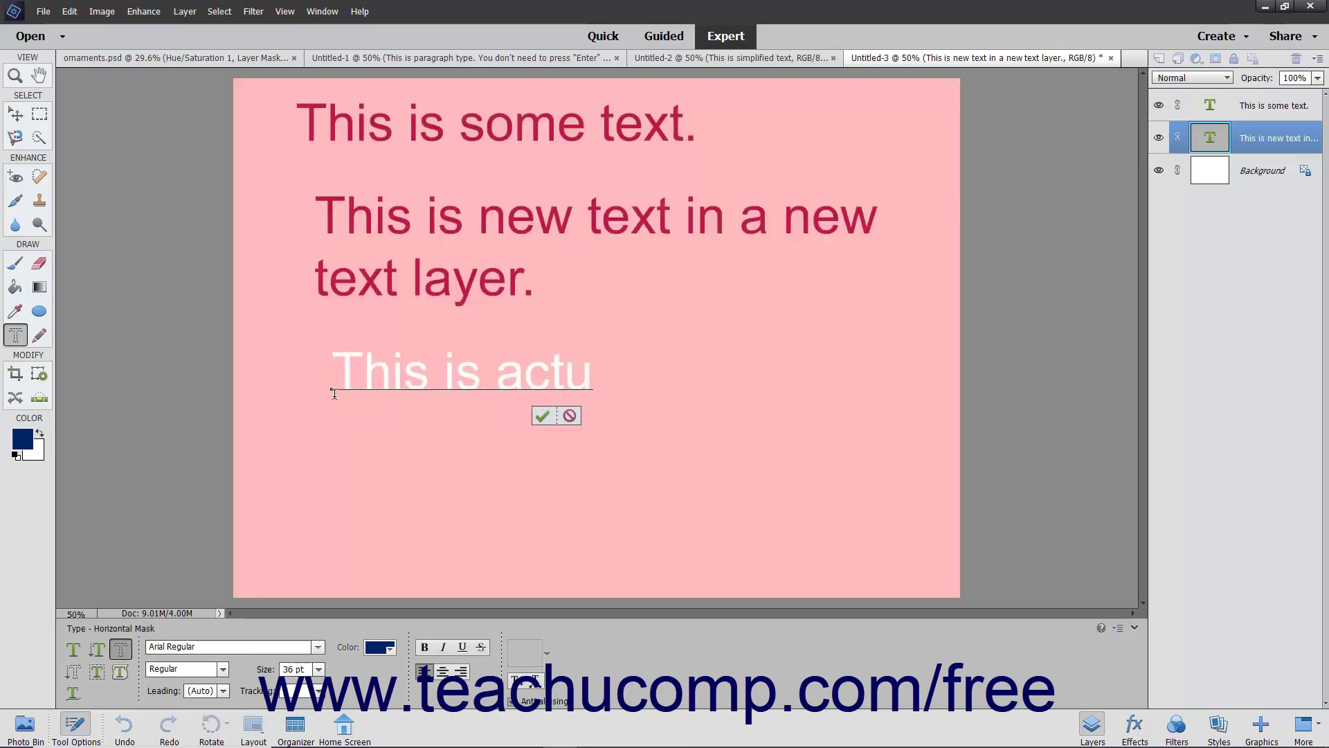
text(ally a sel)
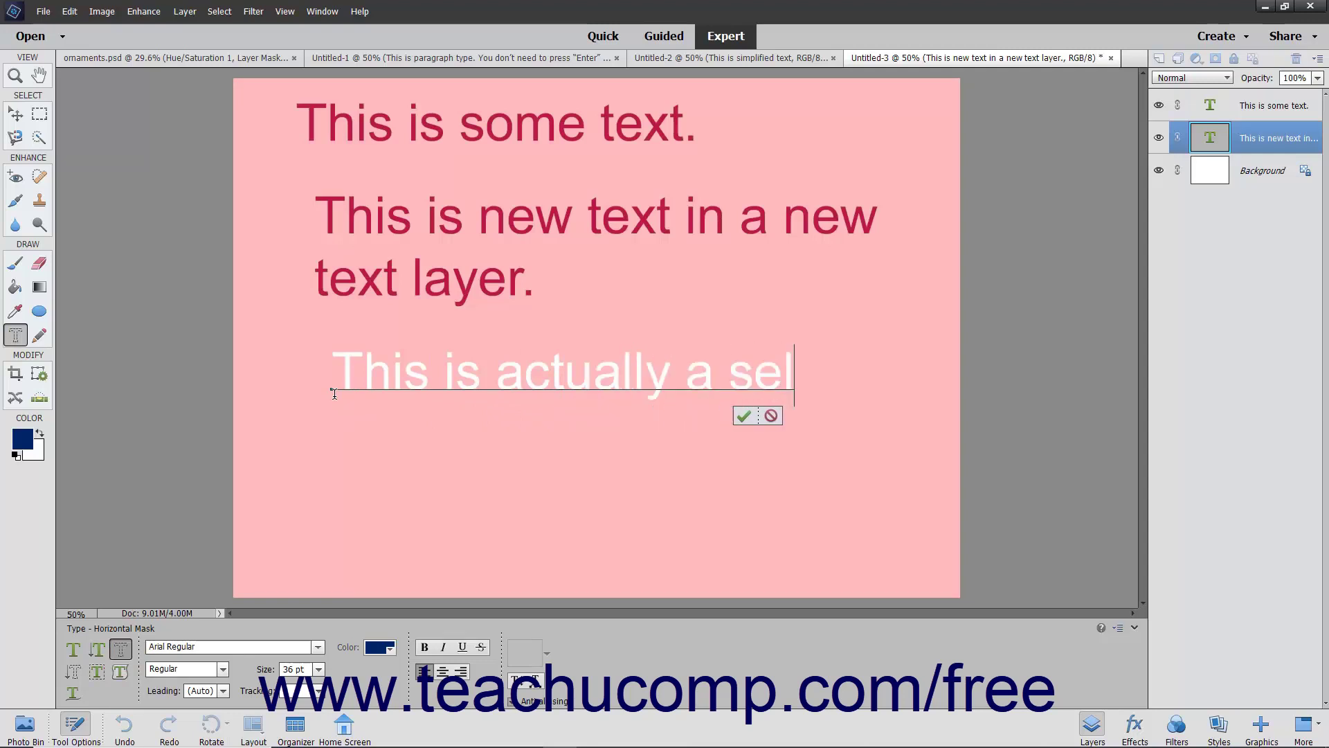
text(ection.)
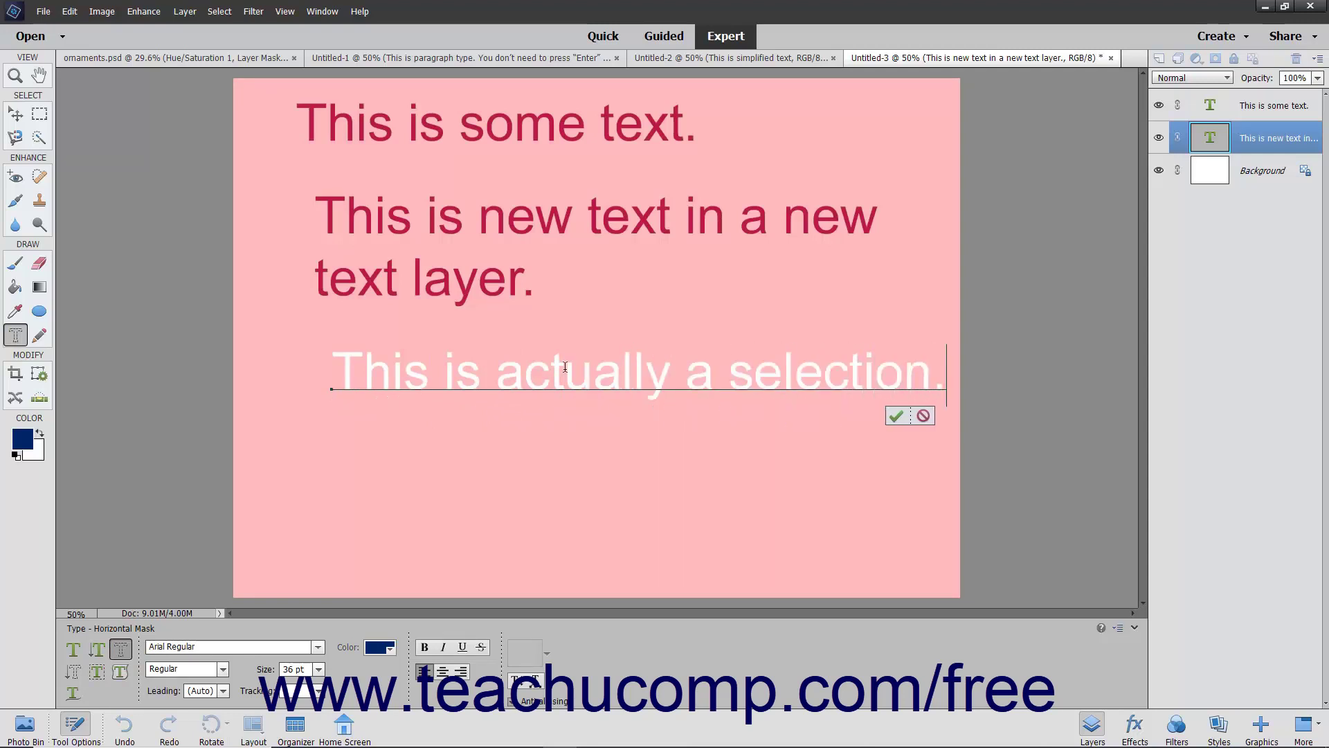
click(896, 416)
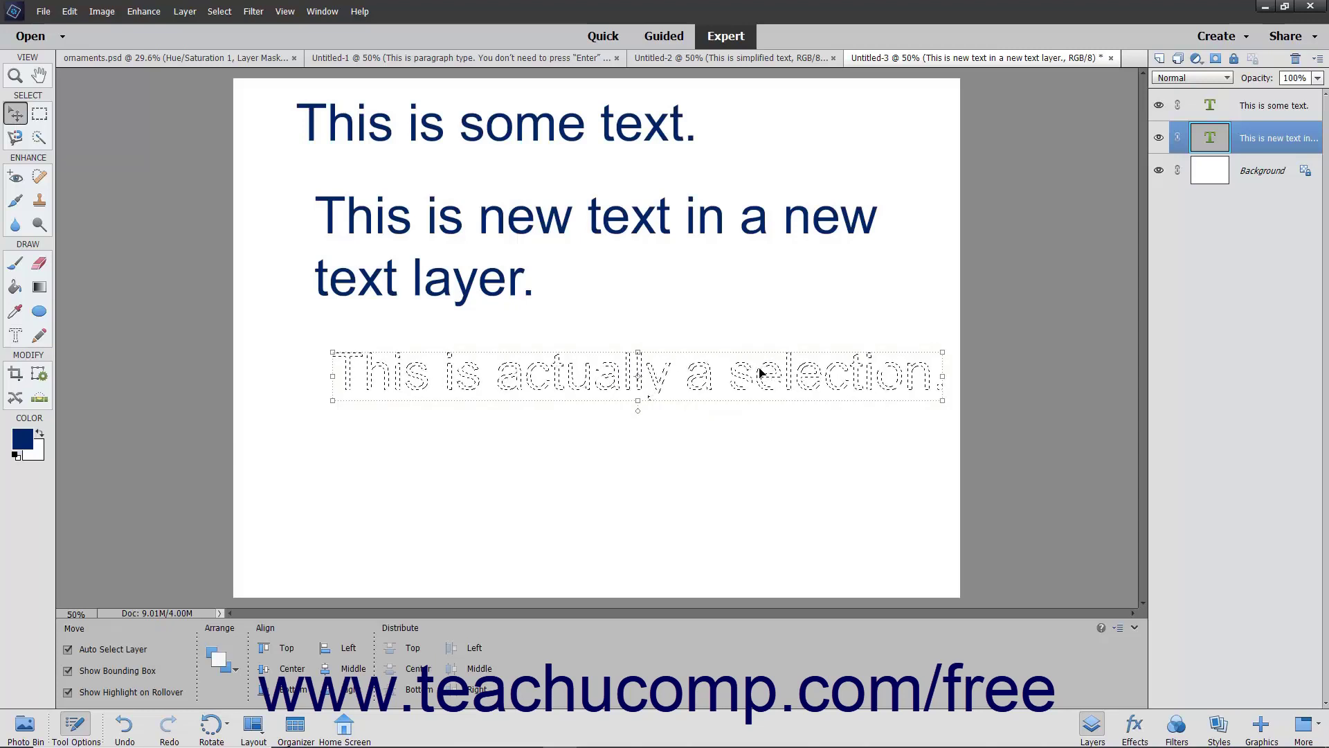
- Apply Layer > Simplify Layer to the second text layer, then open the Edit menu
click(185, 12)
click(207, 170)
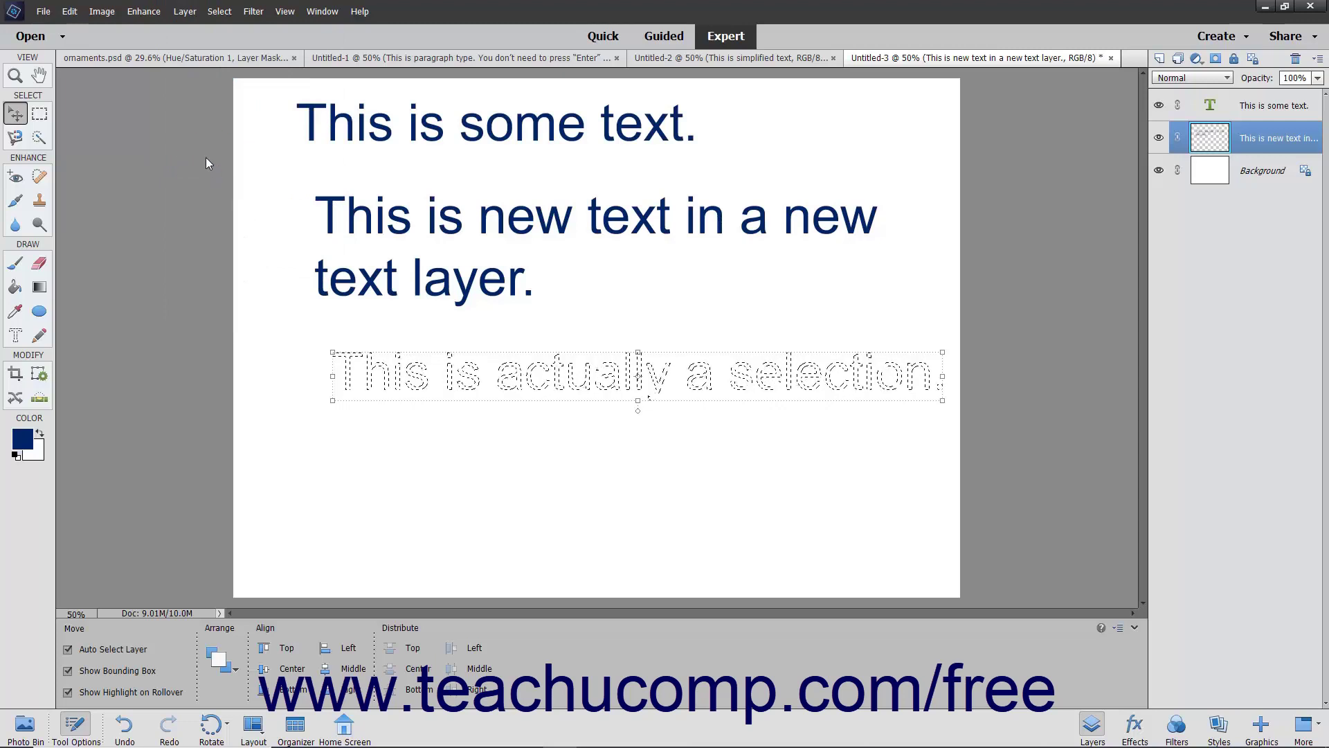
click(69, 12)
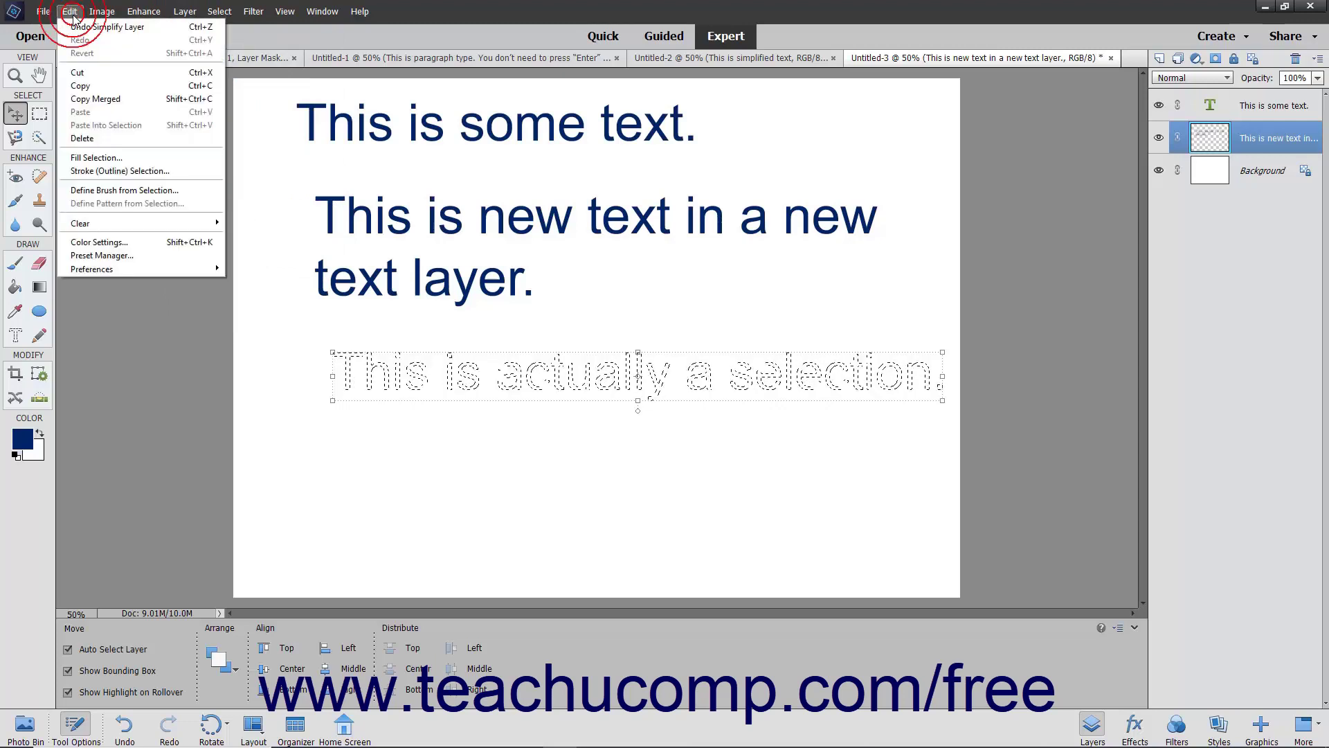